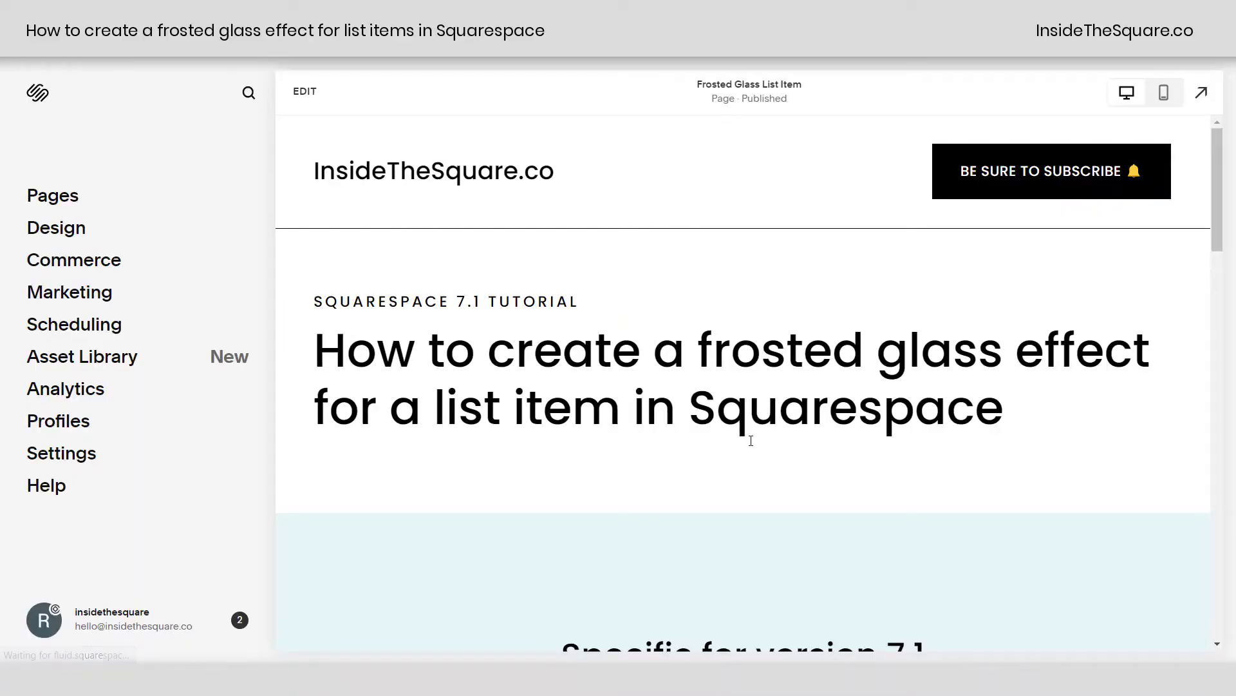
Highlight the tutorial's 'Specific for version 7.1' heading and the 'Auto layout section' line
scroll(766, 431, "down", 5)
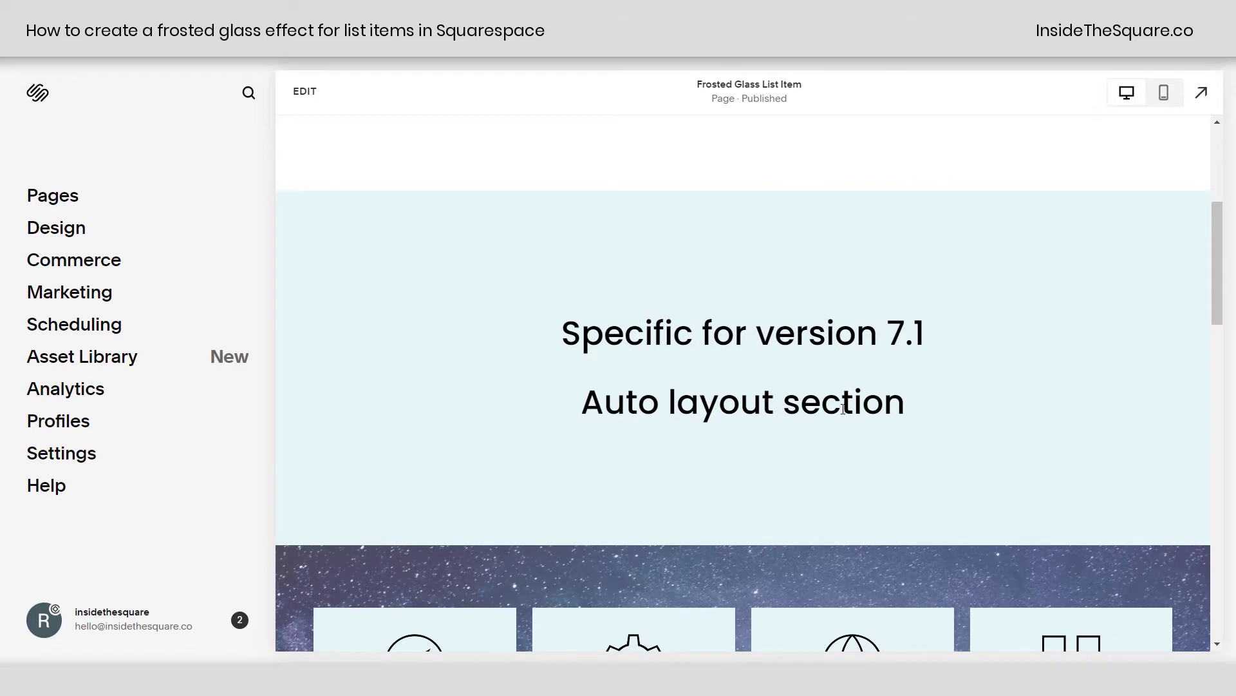
scroll(843, 409, "down", 1)
left_click_drag(908, 262, 480, 304)
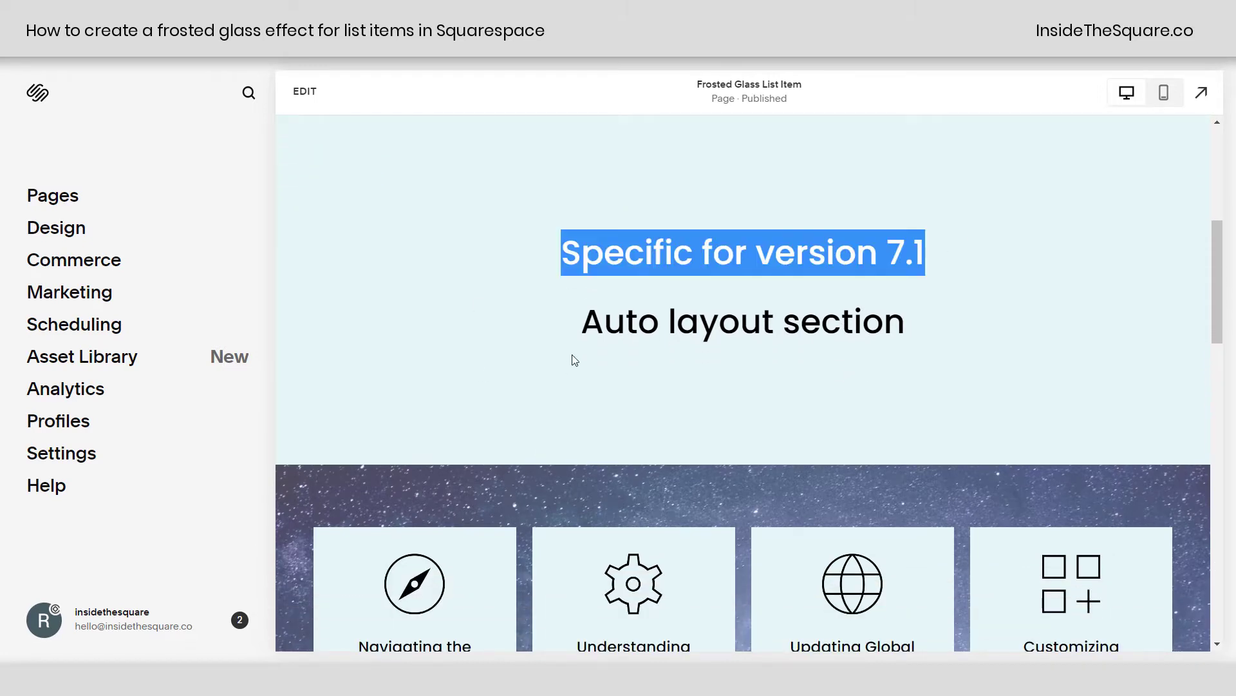
left_click_drag(585, 320, 1008, 341)
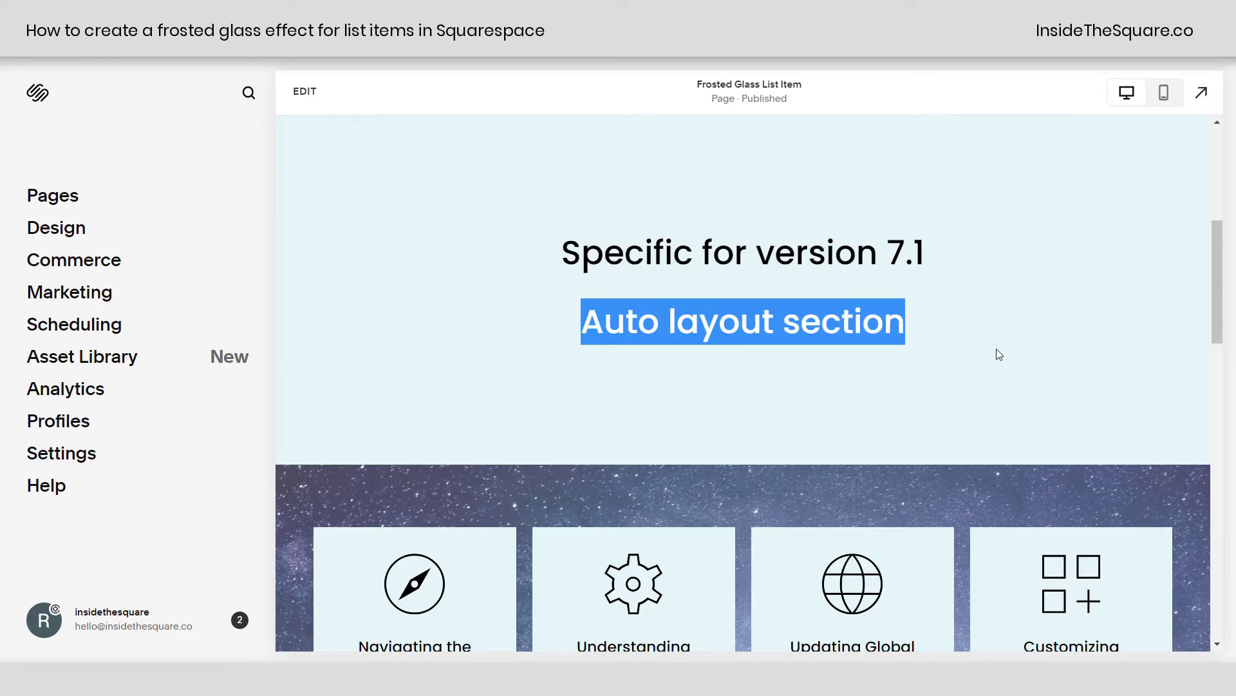
scroll(980, 373, "down", 4)
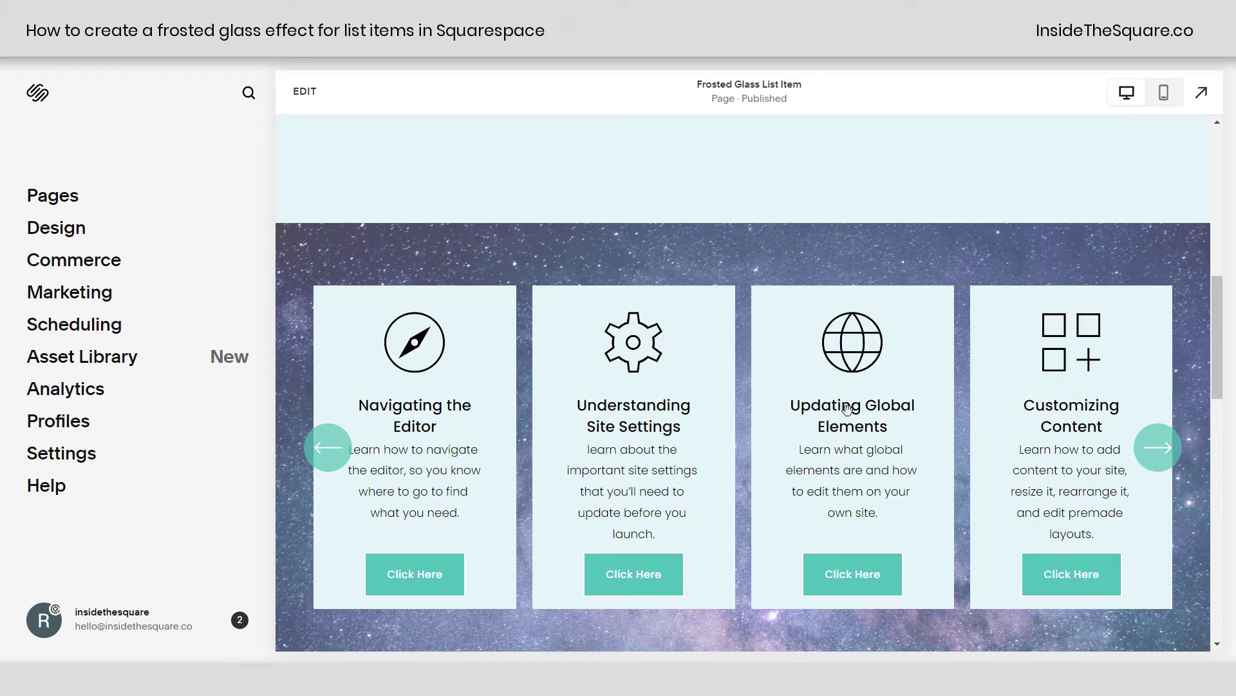
Enter page editing and open the Design settings of the starry carousel list
left_click(307, 91)
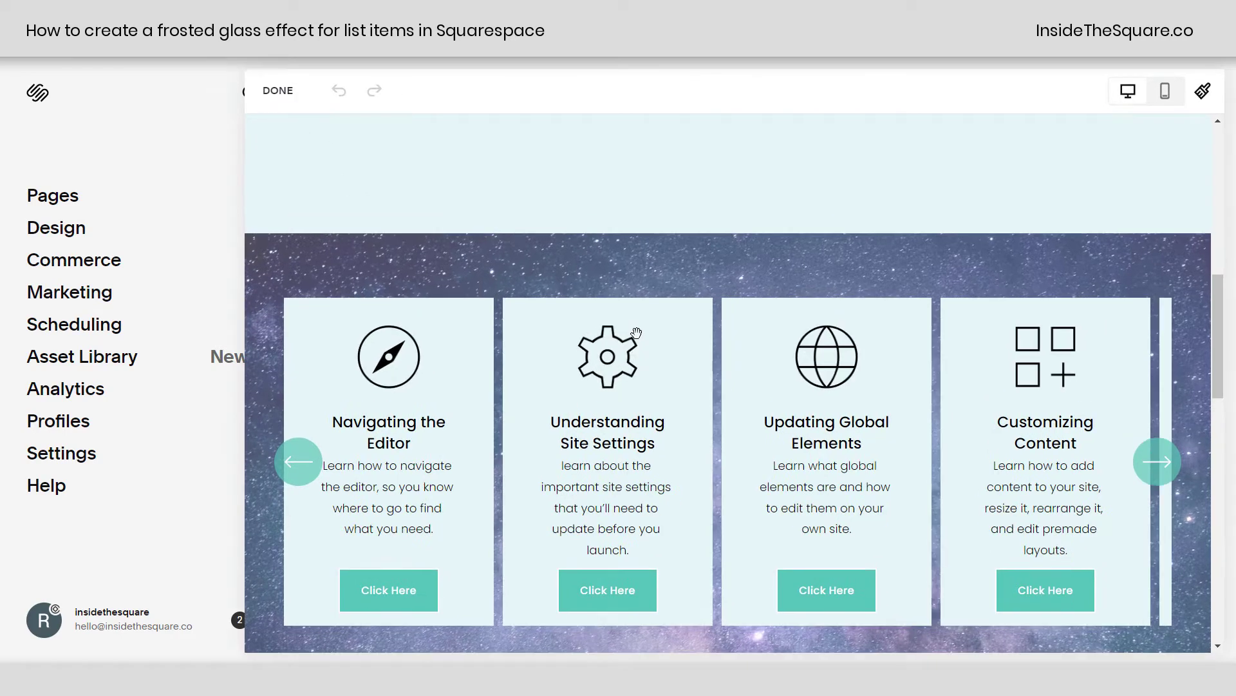
scroll(721, 338, "down", 3)
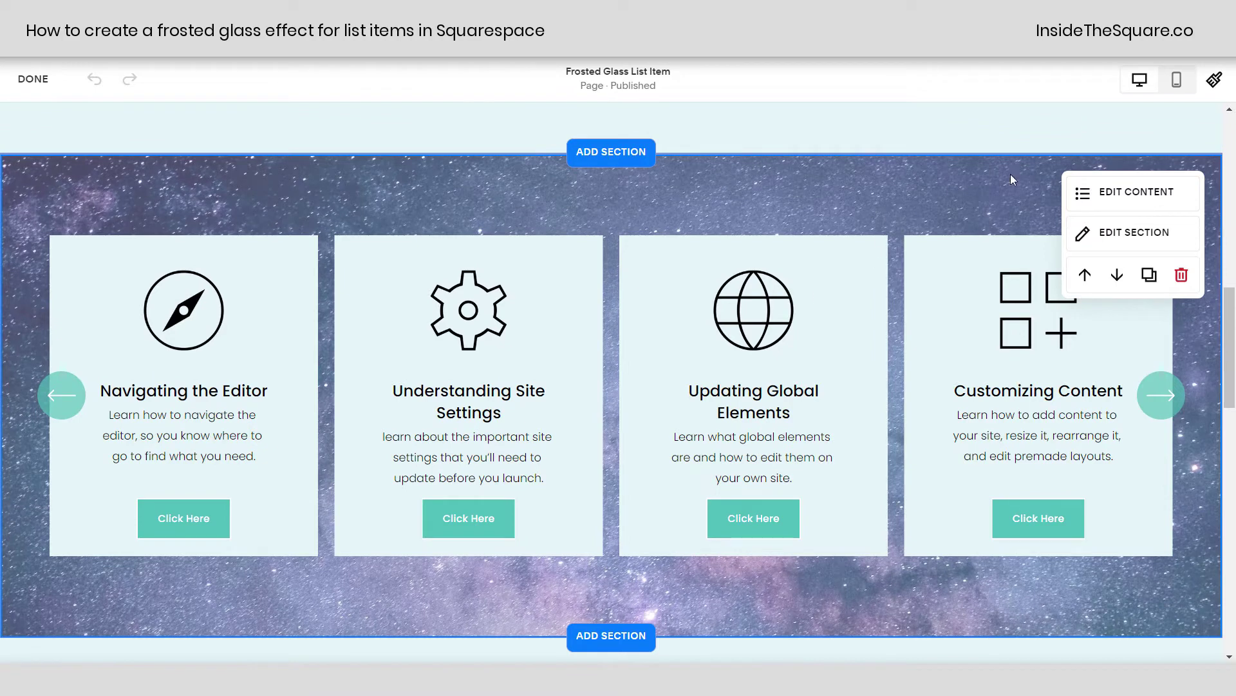
left_click(1148, 199)
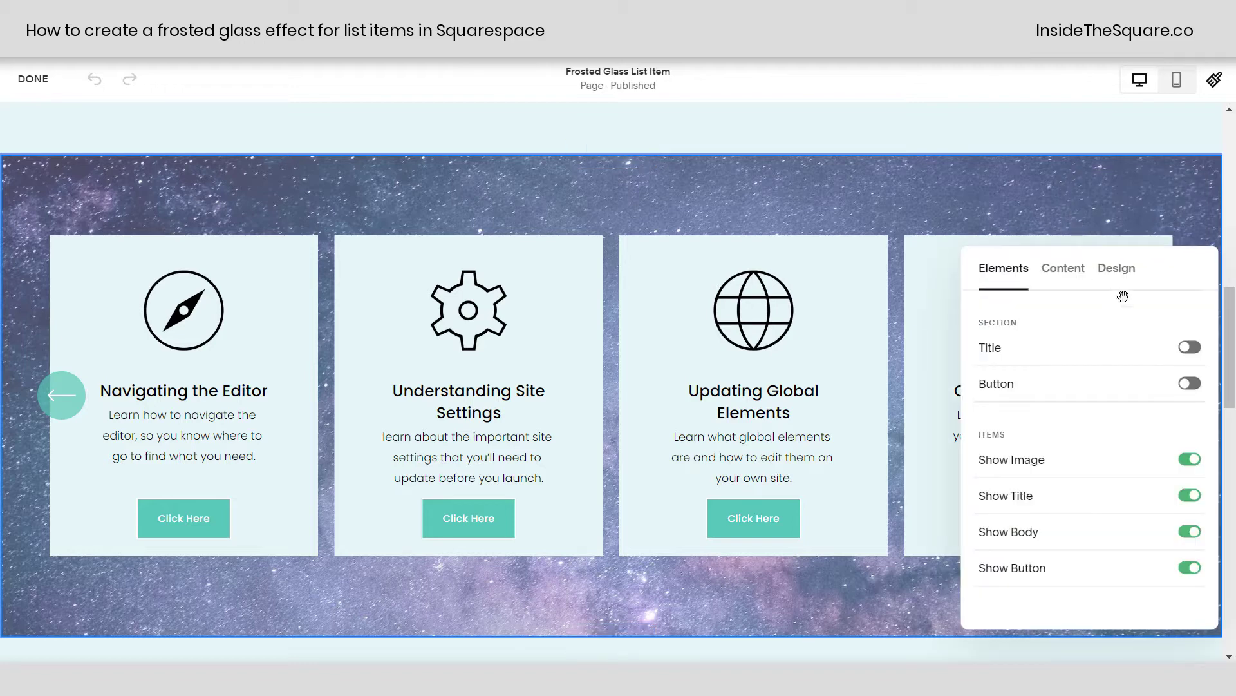
left_click(1118, 280)
scroll(1036, 562, "down", 2)
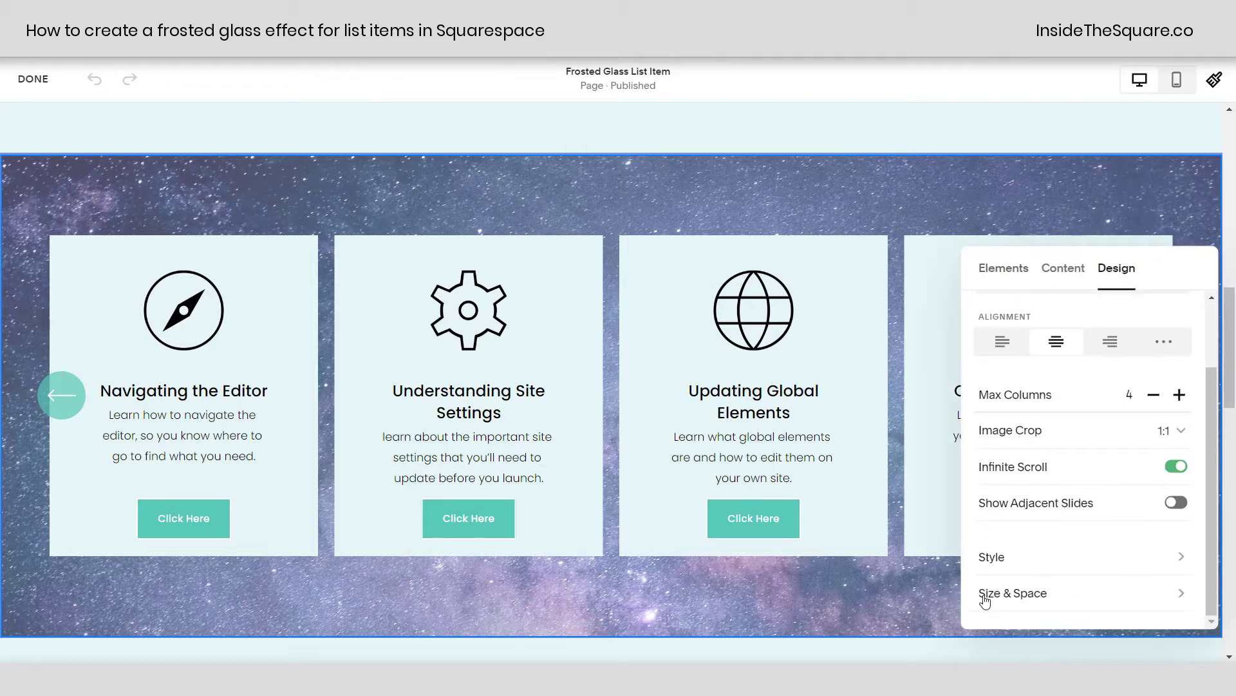
Review the Card style options and keep the list layout on Carousel
left_click(1057, 557)
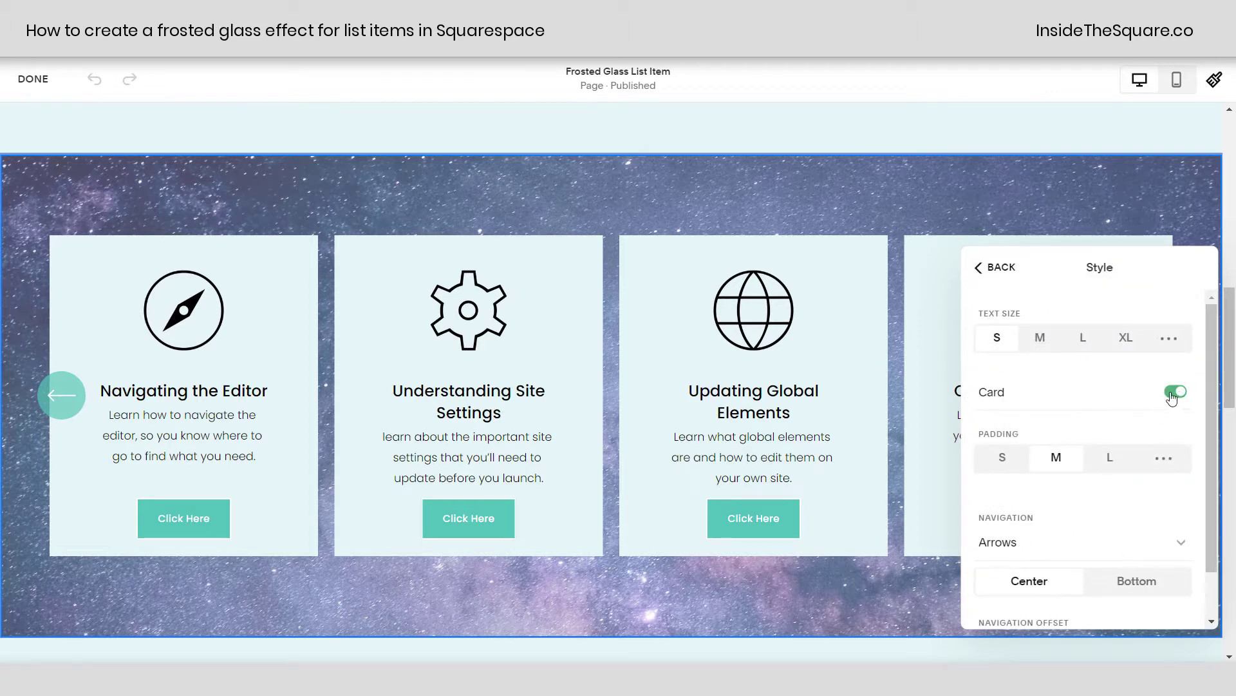
left_click(997, 266)
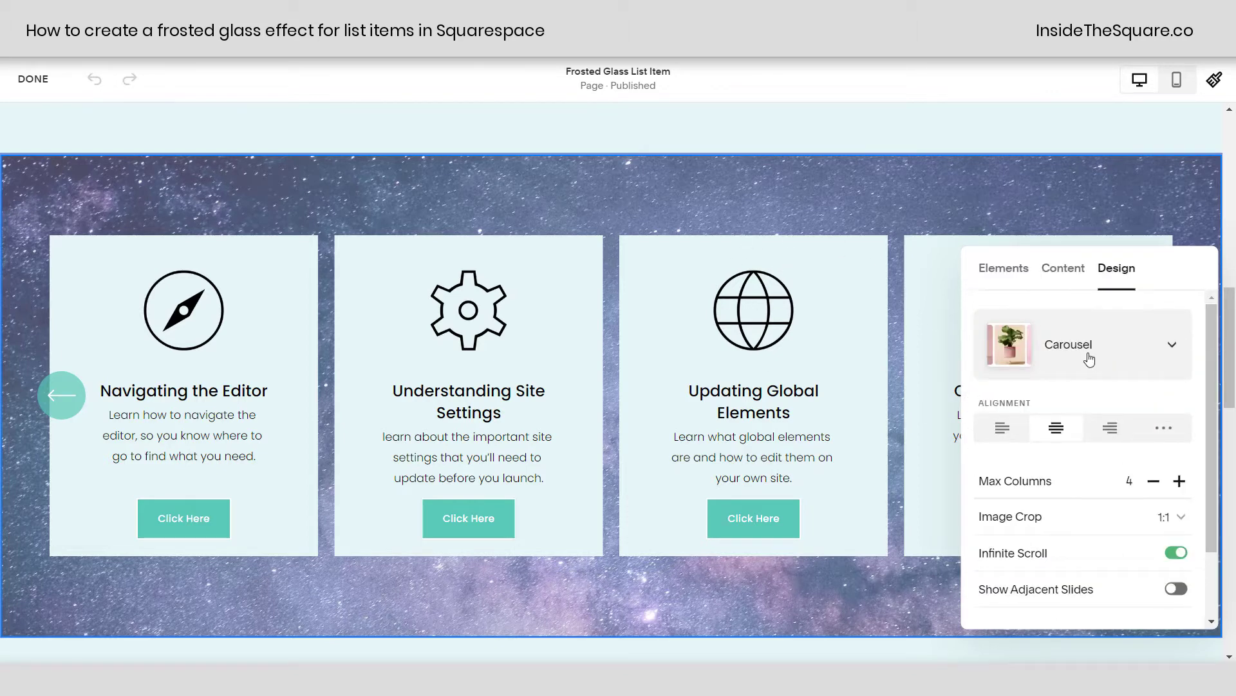
left_click(1090, 359)
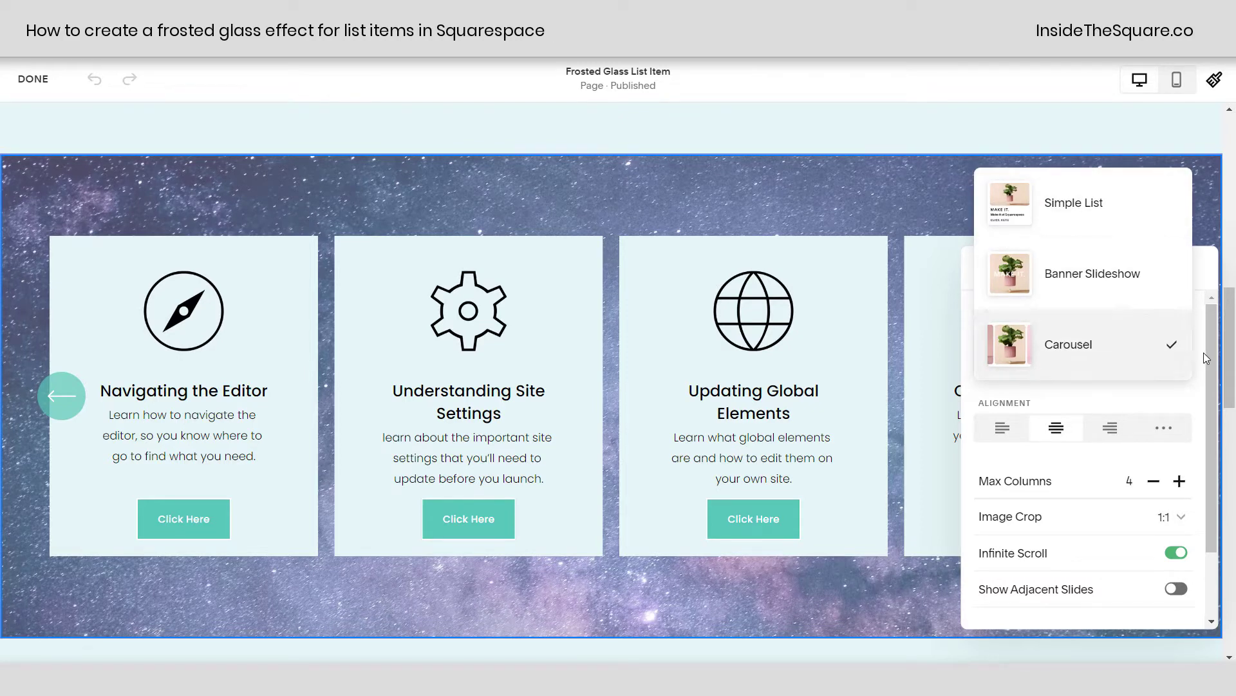
left_click(1164, 385)
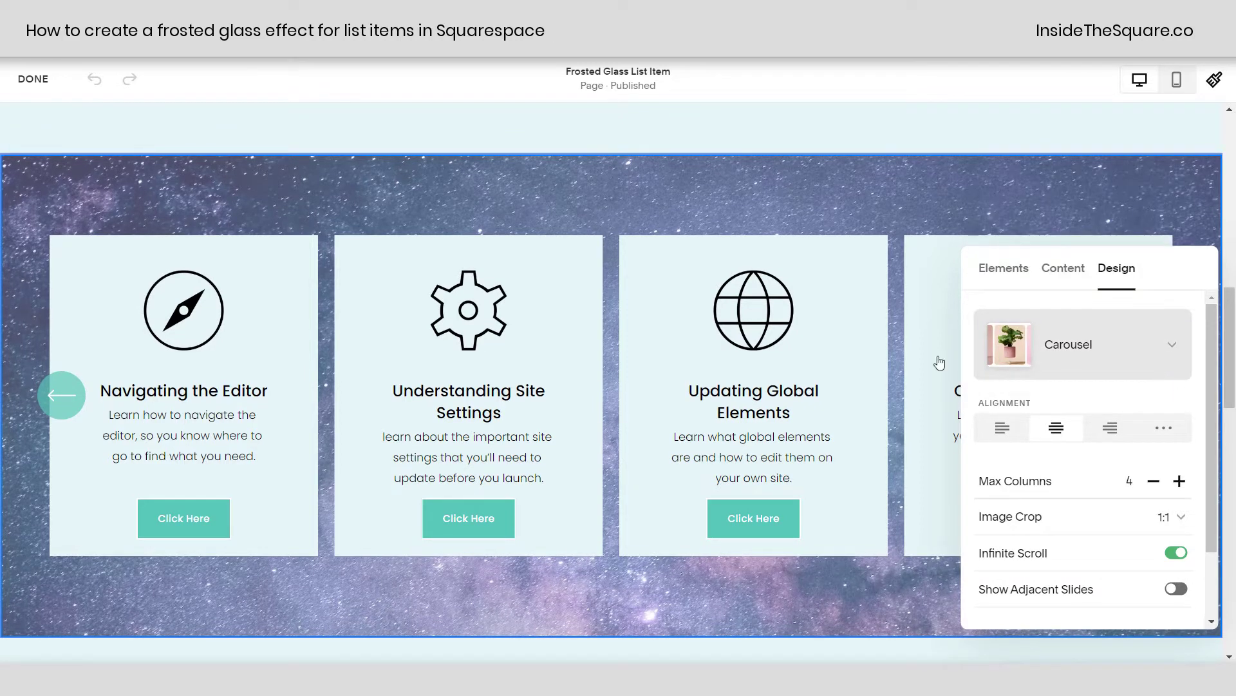
left_click(986, 176)
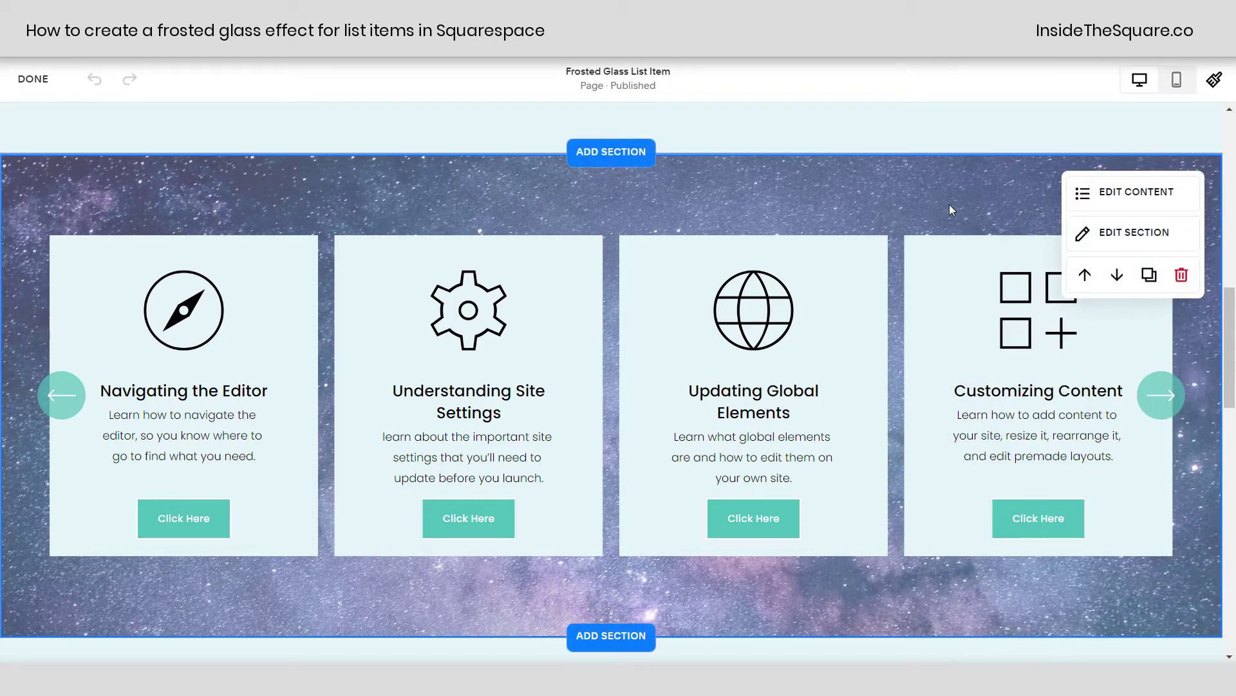
Lower the starry section background's overlay opacity from 30% to 0%
left_click(1127, 234)
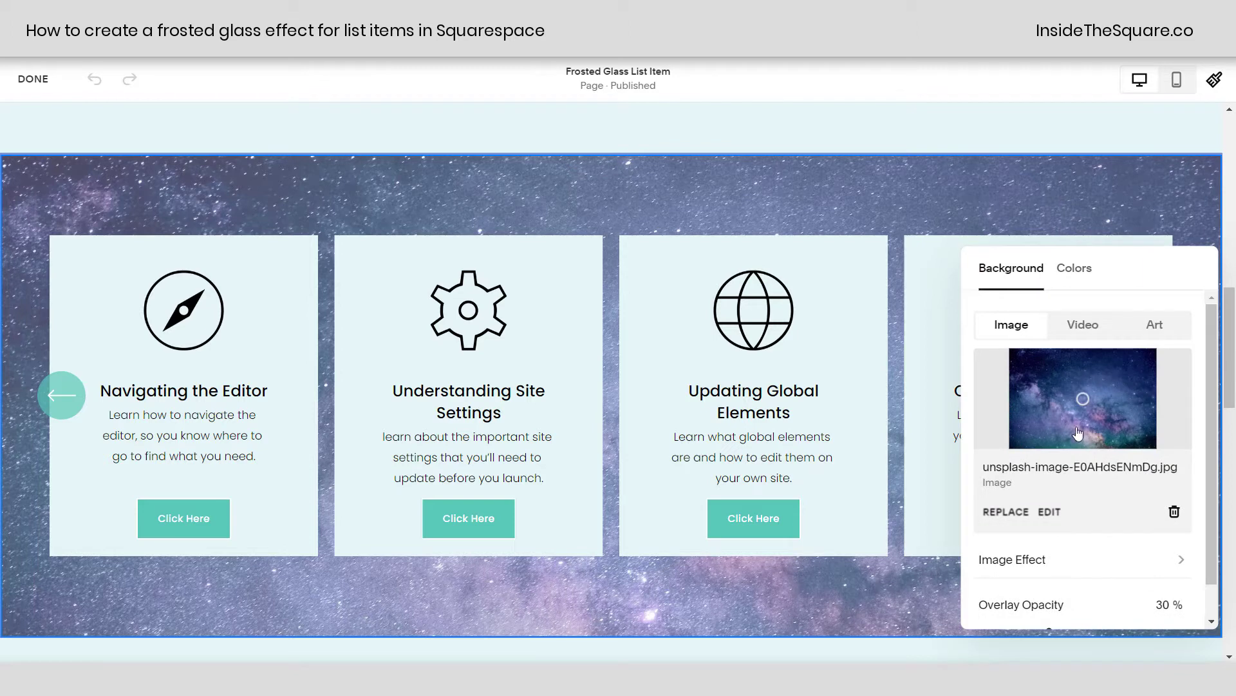
scroll(1120, 529, "down", 1)
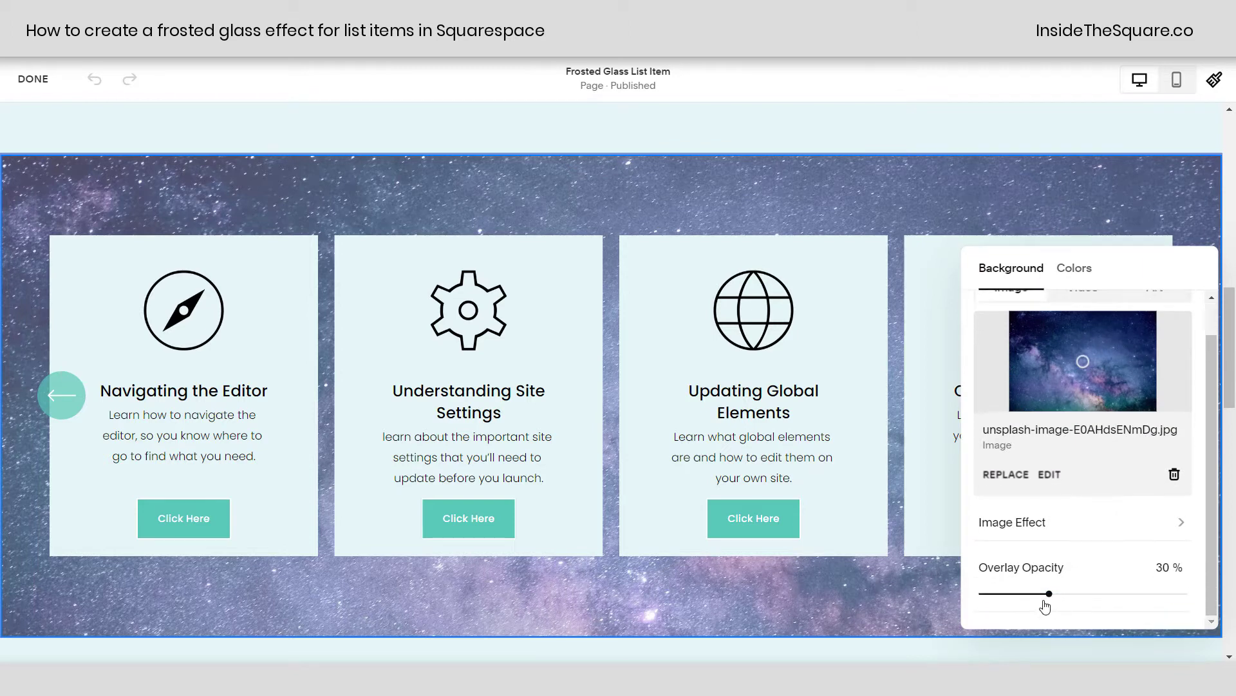
left_click_drag(1024, 587, 947, 590)
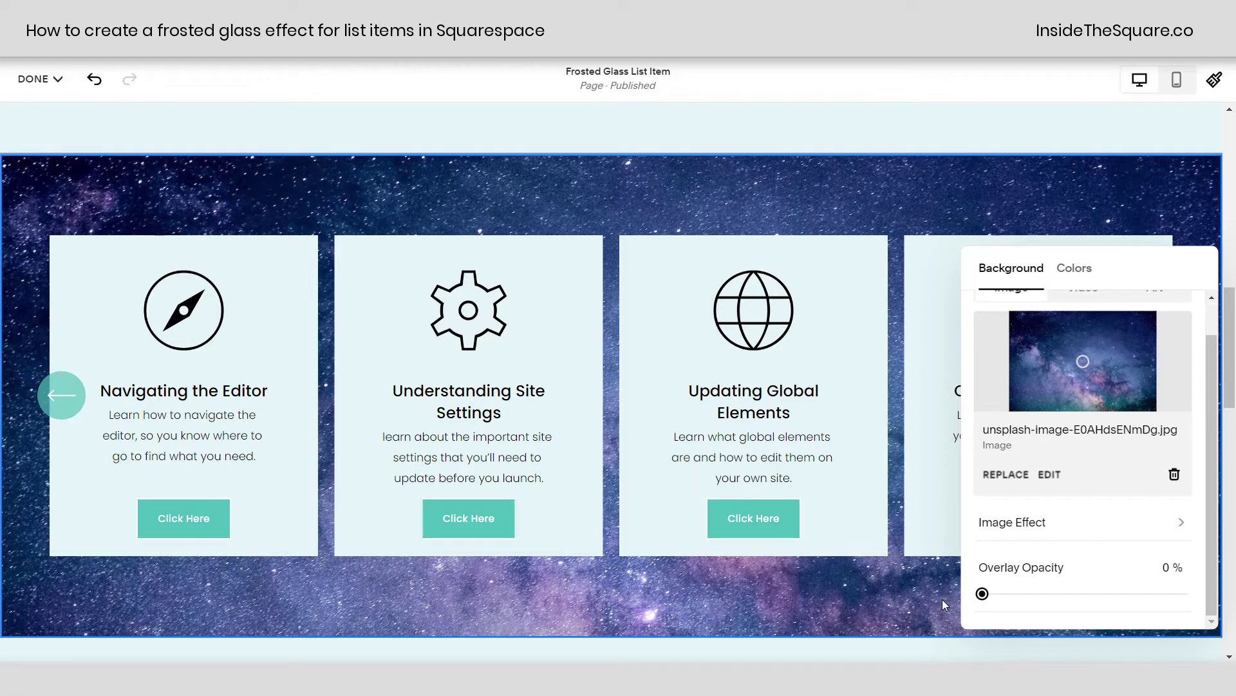
left_click(900, 582)
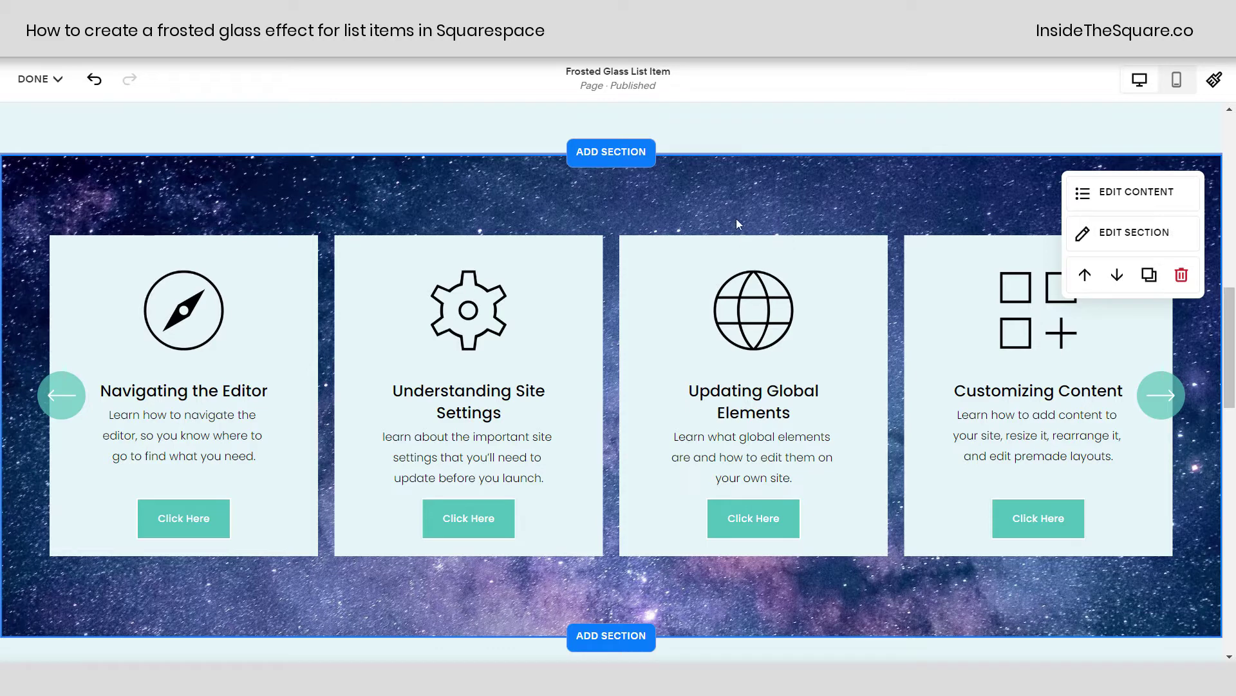
Browse the People templates in the Add Section gallery and their info tooltips
left_click(619, 162)
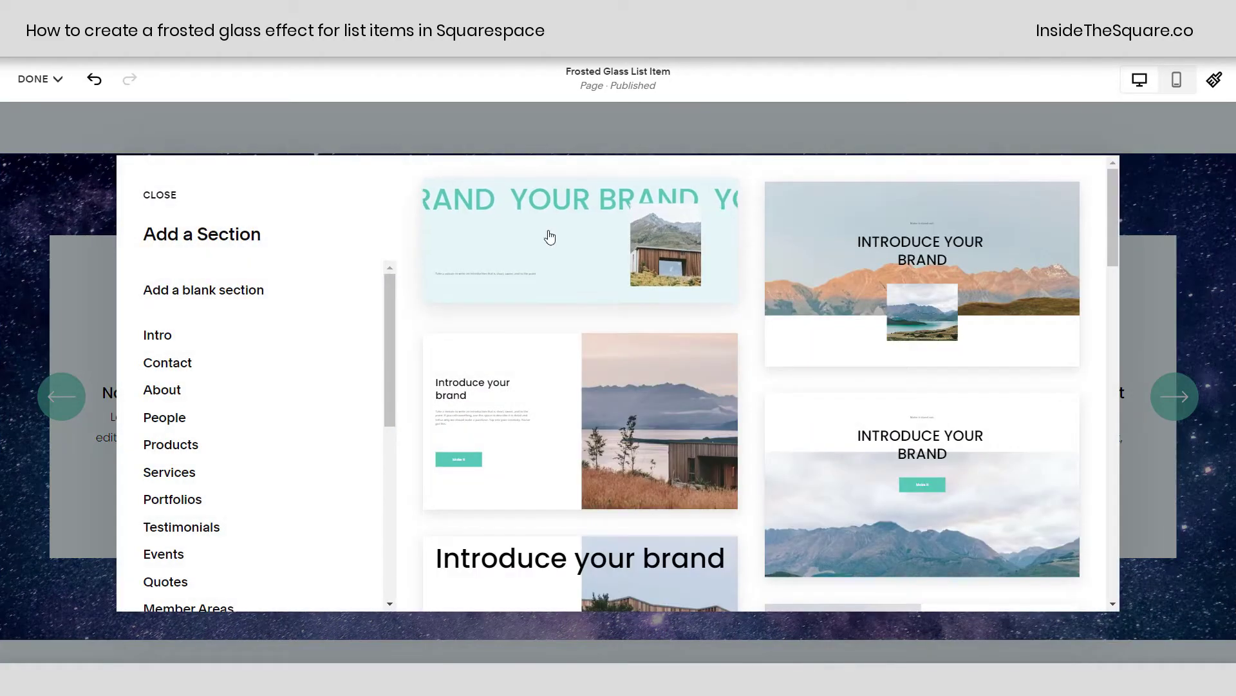
left_click(179, 417)
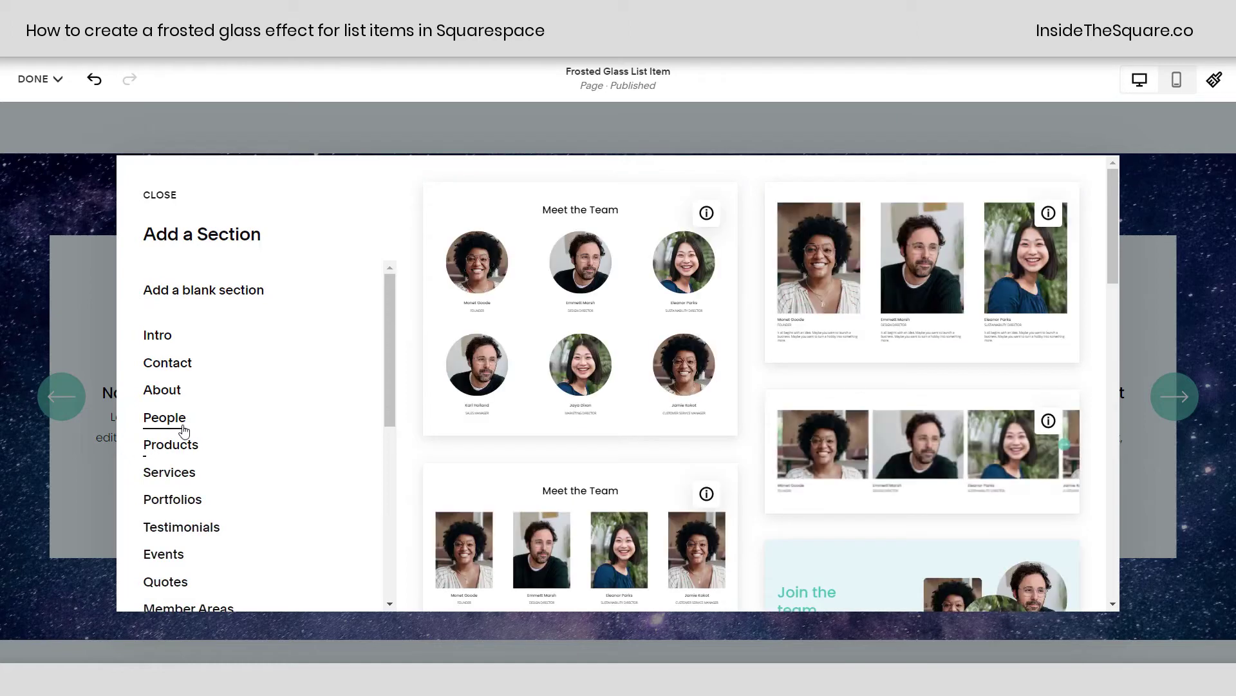
mouse_move(708, 212)
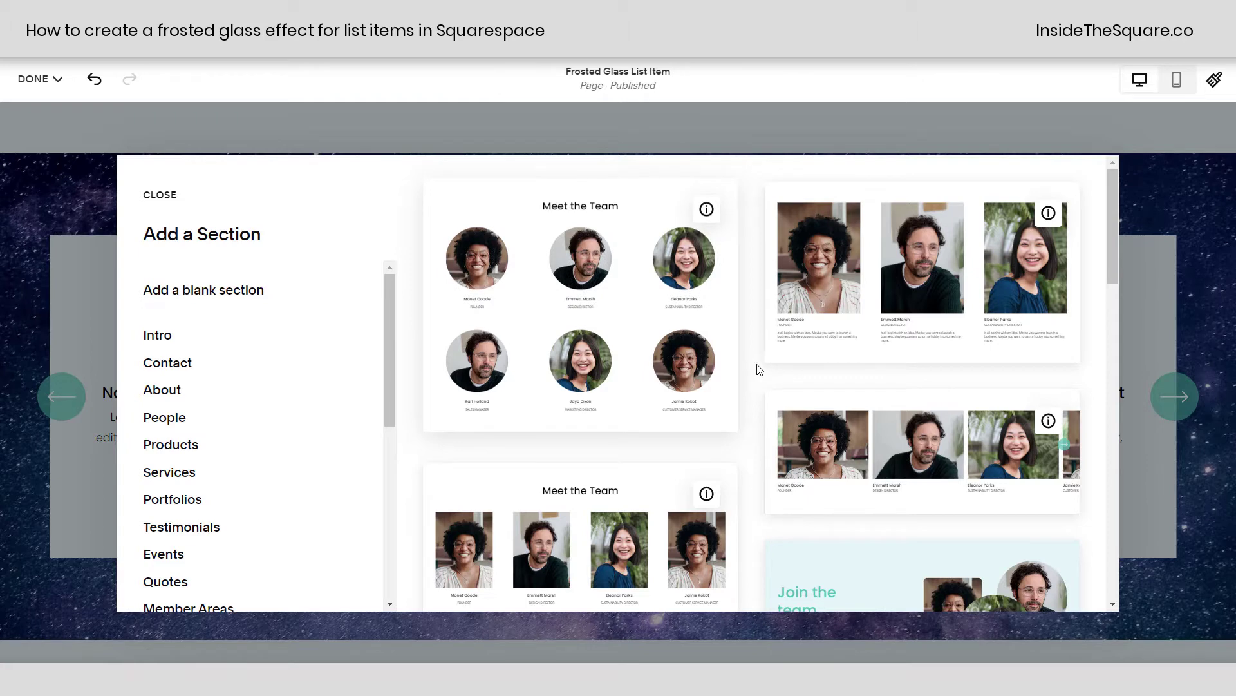
scroll(776, 347, "down", 2)
scroll(944, 448, "down", 3)
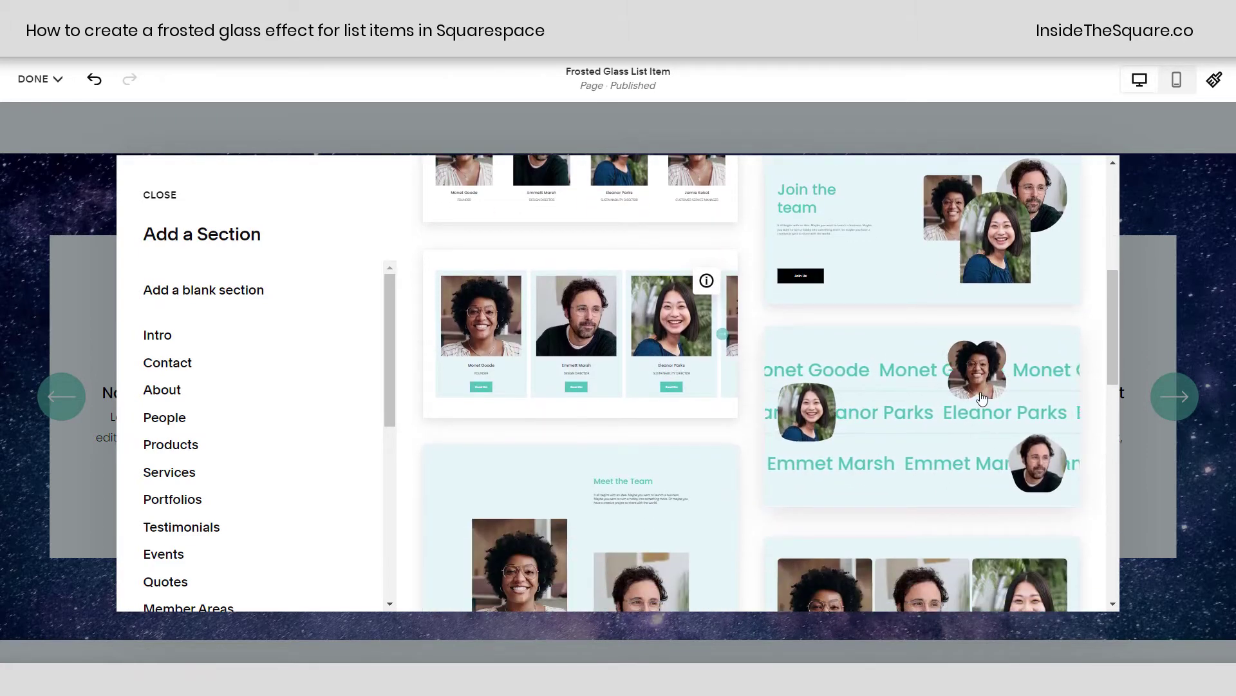
scroll(945, 440, "down", 2)
Close the template gallery and bring up the save-or-discard choices from DONE
scroll(700, 425, "up", 2)
scroll(700, 425, "up", 2)
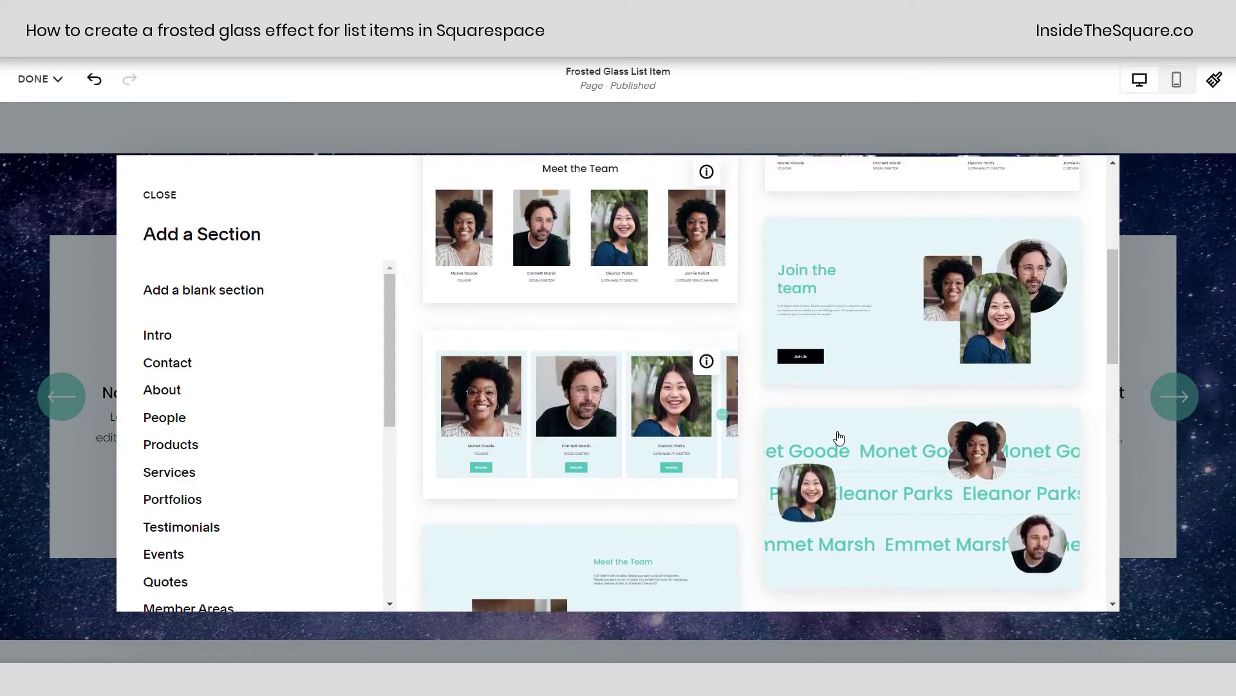
mouse_move(706, 438)
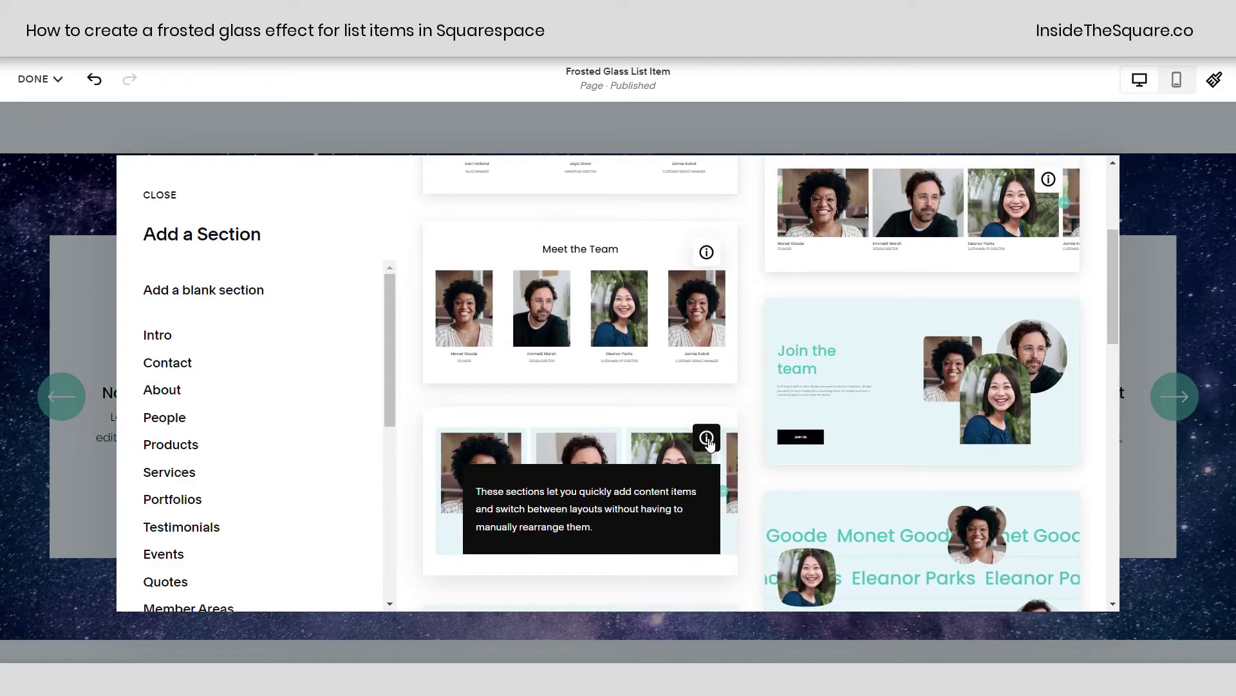
scroll(736, 408, "up", 3)
left_click(1160, 220)
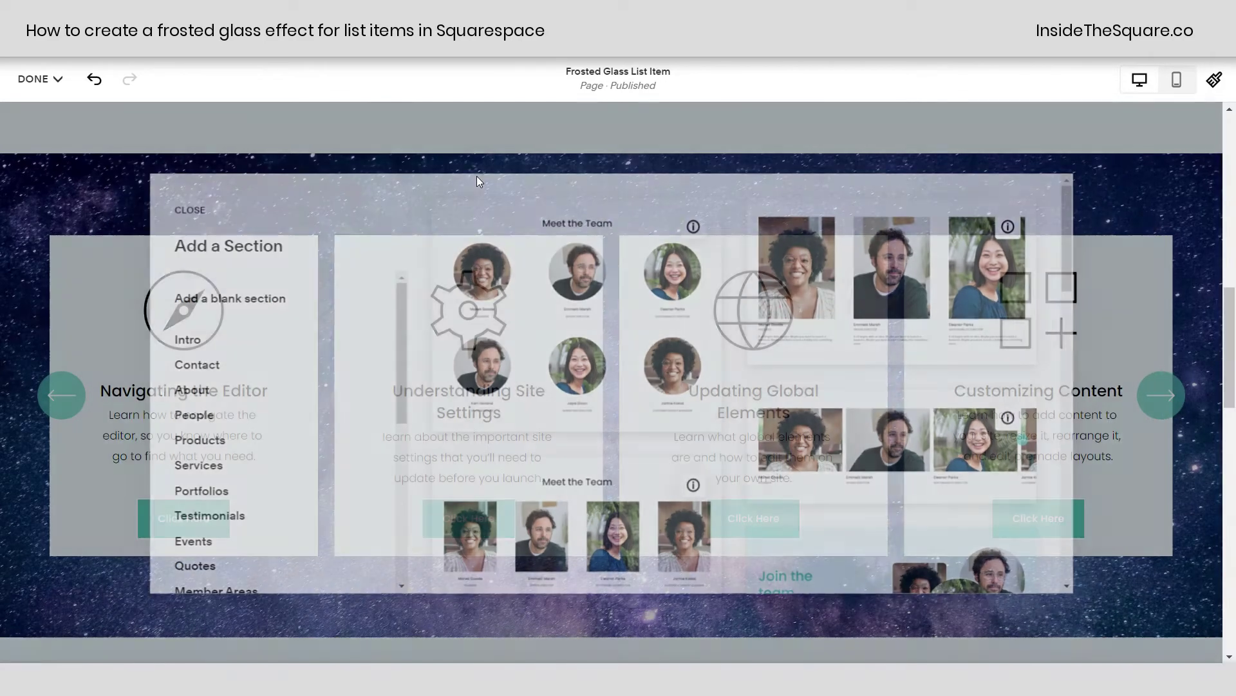
left_click(36, 79)
Save the page edits and go to the site's Custom CSS editor under Design
left_click(47, 123)
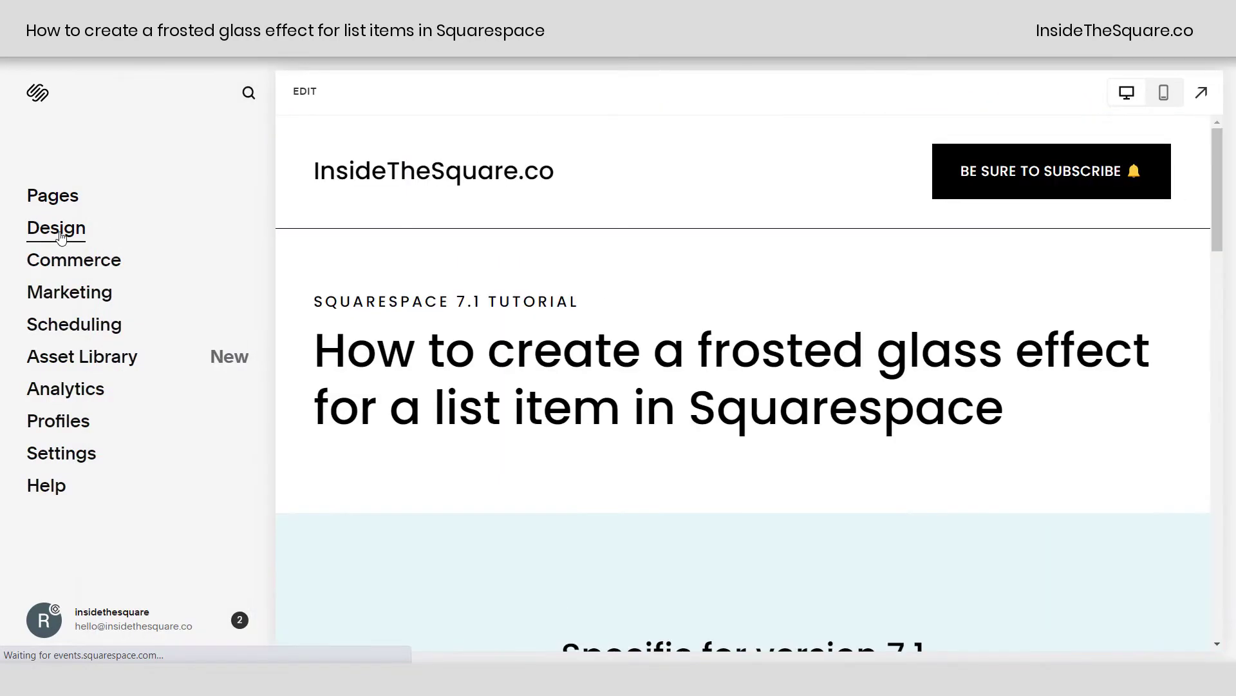
left_click(60, 236)
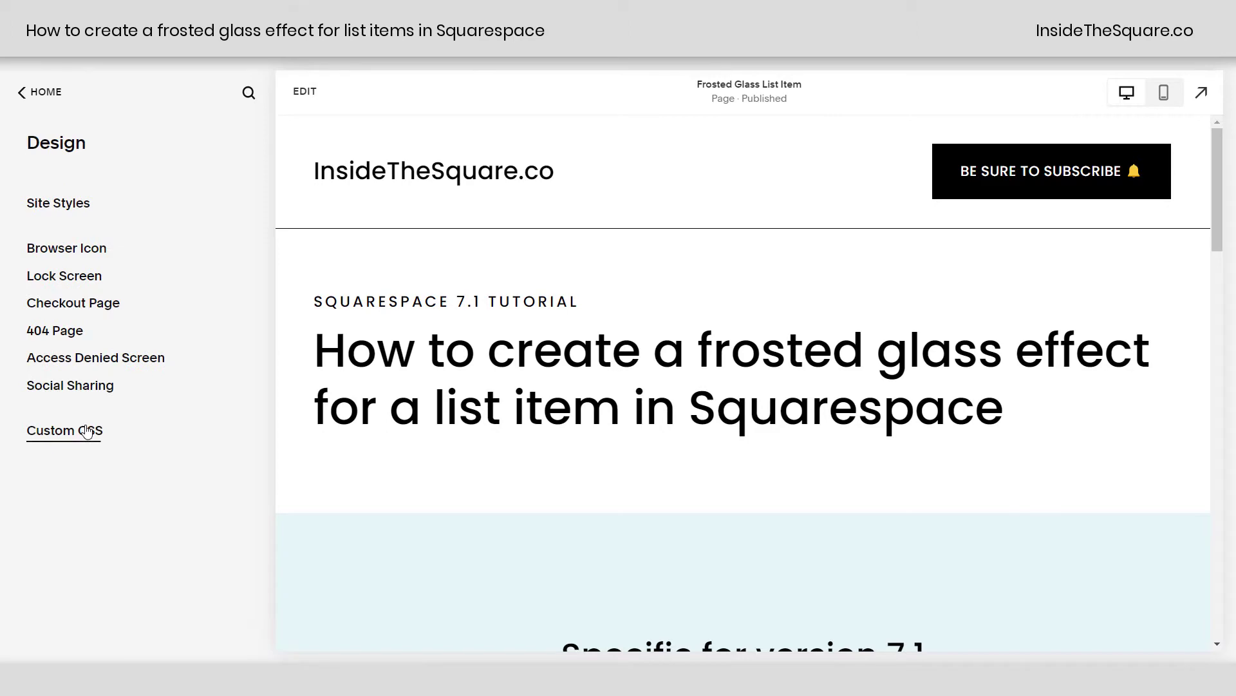
left_click(49, 430)
Paste the tutorial's .list-item frosted-glass CSS block into the Custom CSS editor
scroll(727, 341, "down", 15)
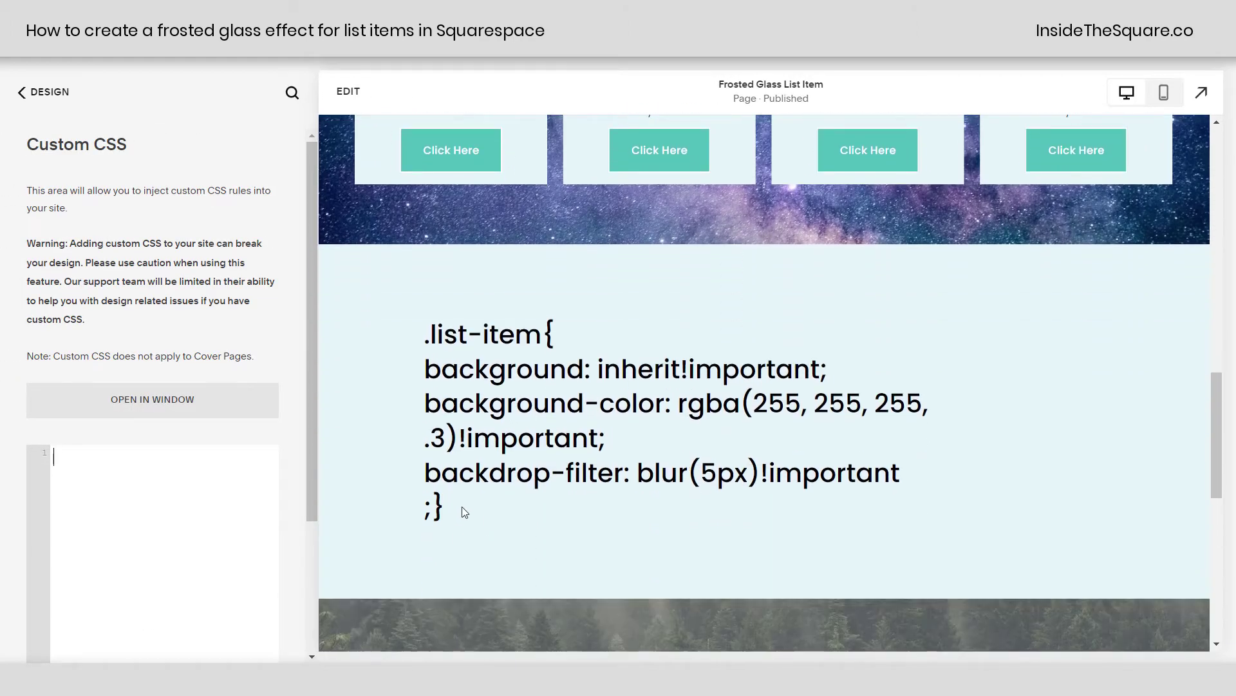
left_click_drag(463, 507, 378, 315)
key("ctrl+c")
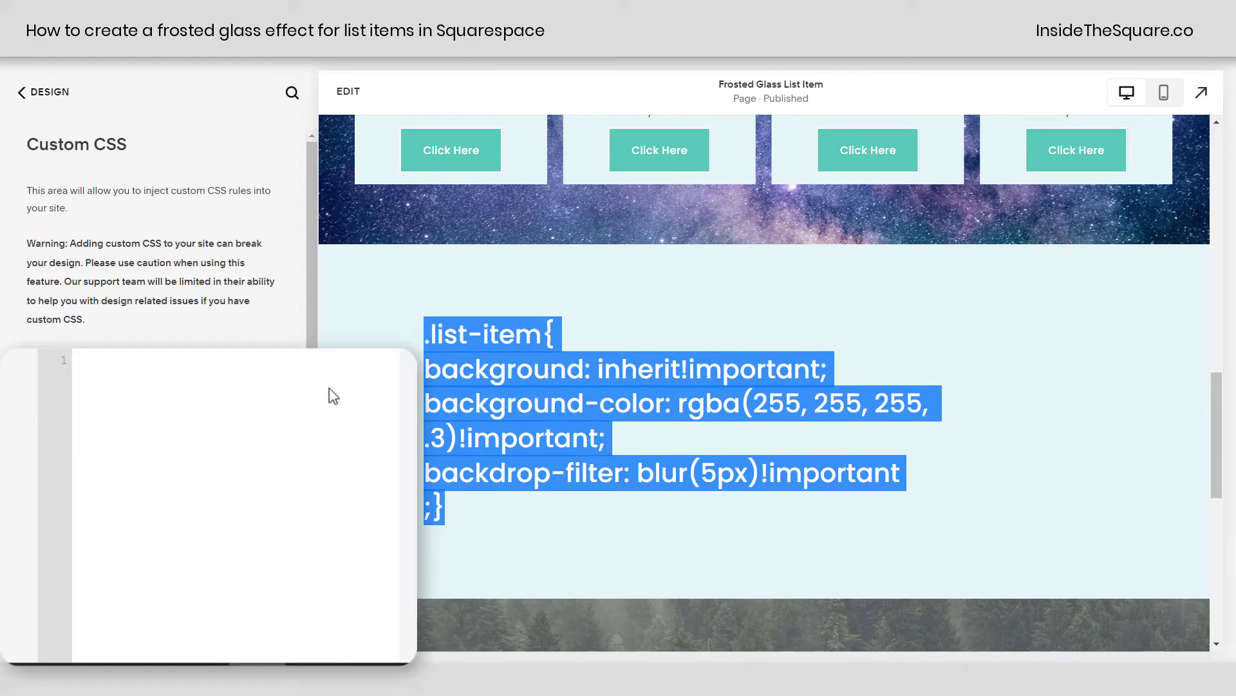
left_click(234, 472)
key("ctrl+v")
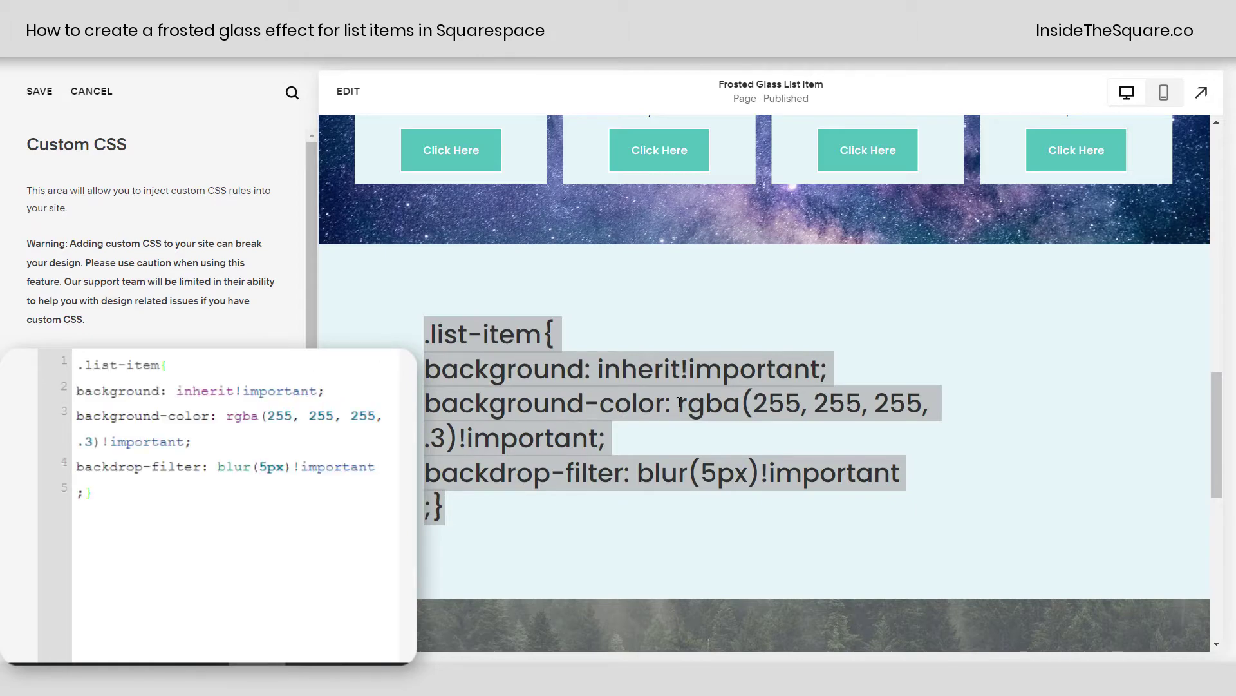
scroll(726, 415, "up", 5)
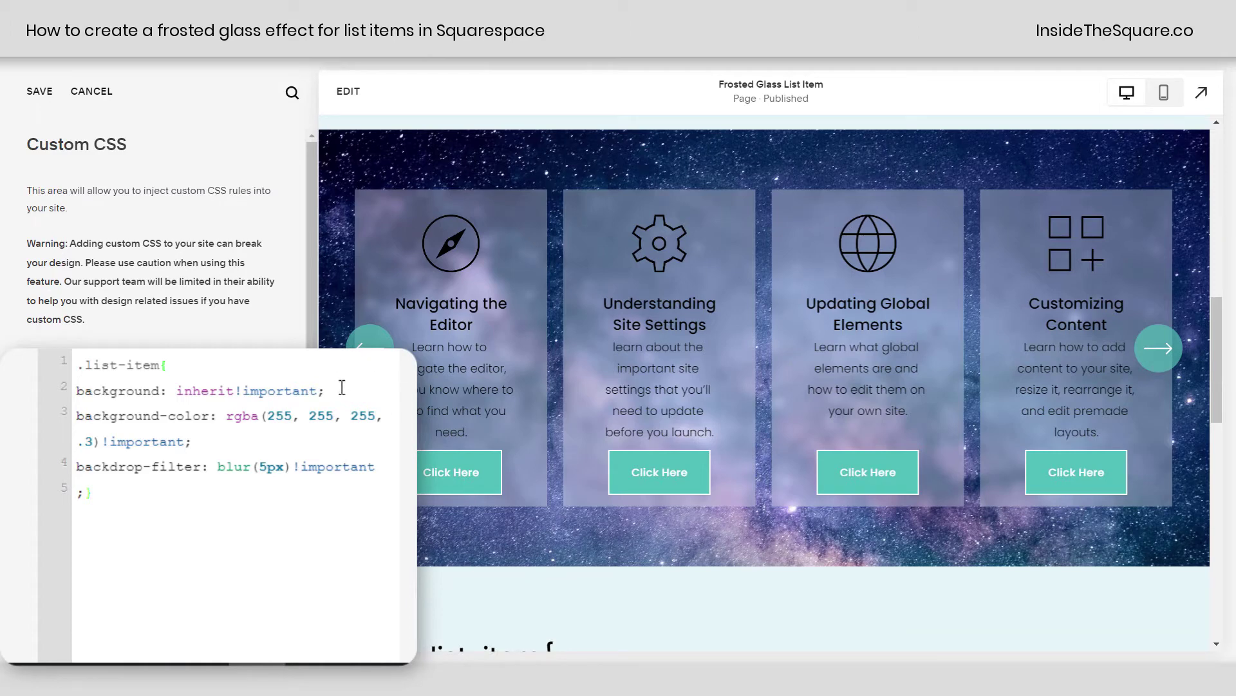
left_click_drag(342, 387, 61, 405)
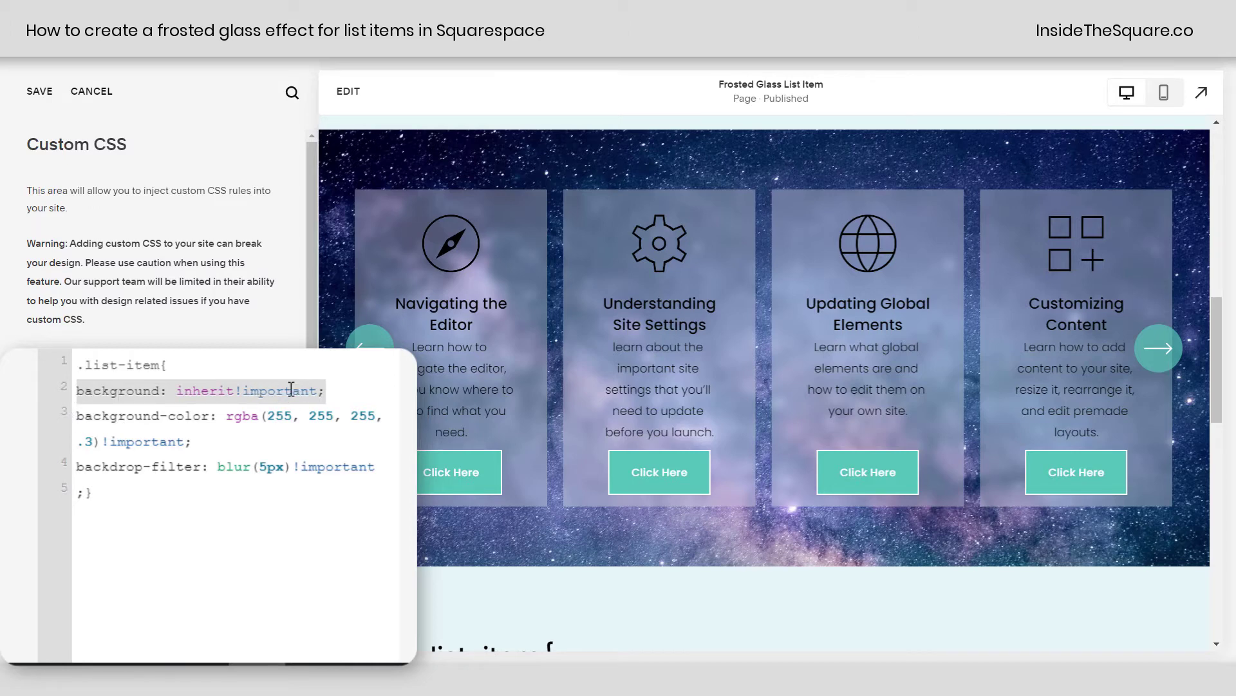
left_click_drag(227, 416, 232, 439)
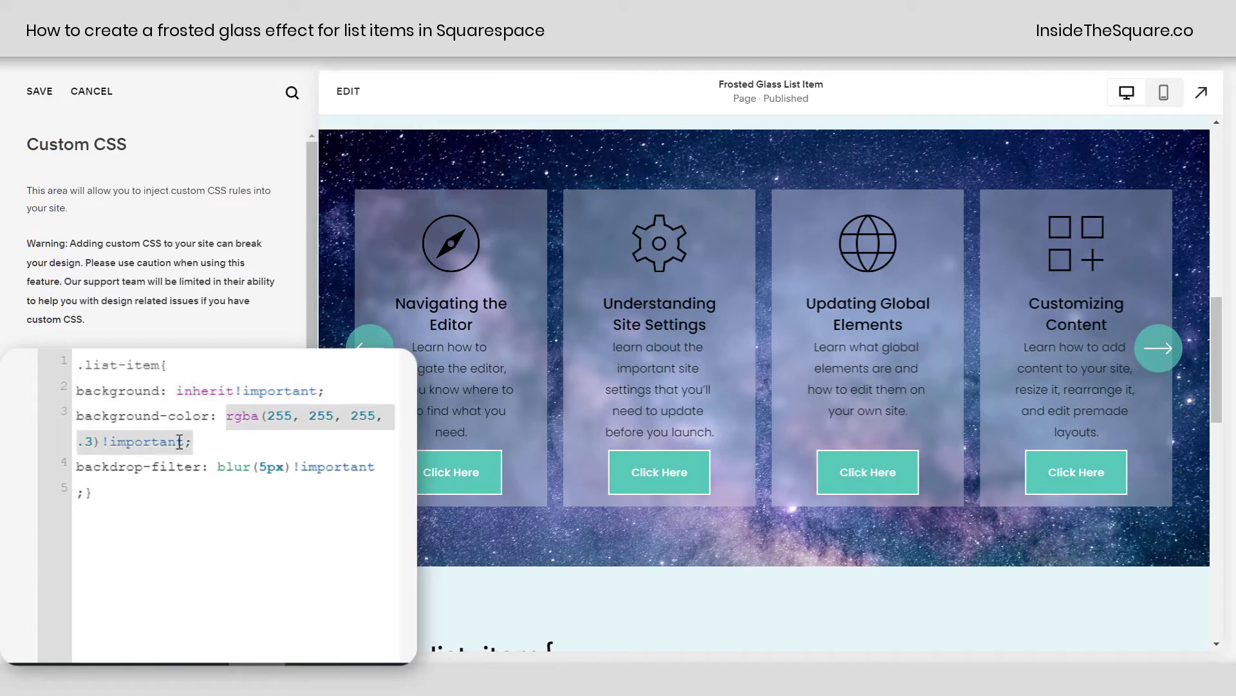
left_click(215, 435)
double_click(90, 444)
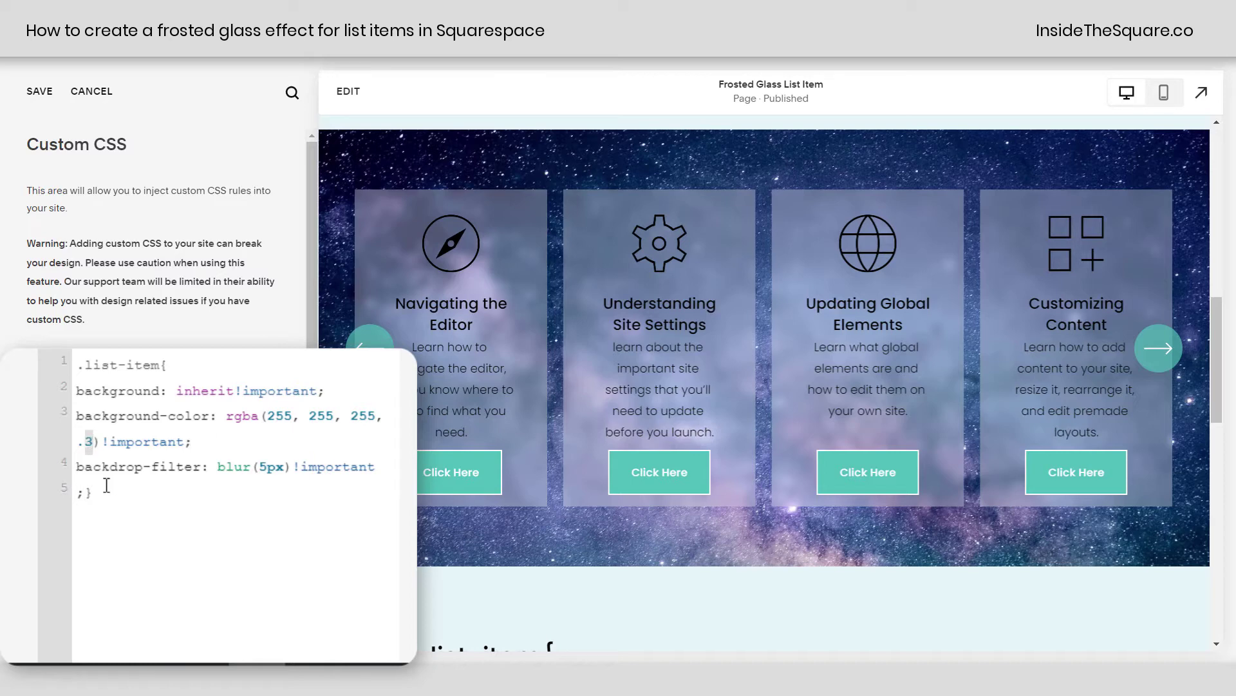
Change the .list-item background alpha to rgba(255, 255, 255, .15)
type("5")
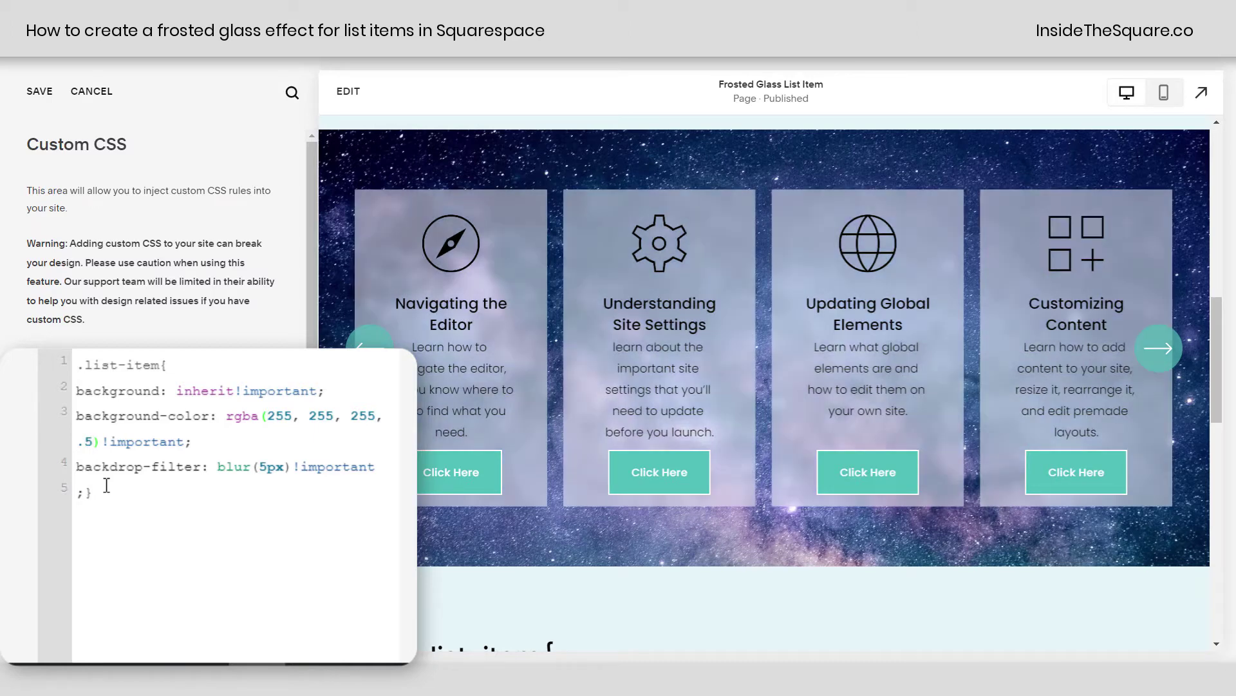
key("BackSpace")
type("75")
key("shift+Left")
key("shift+Left")
type("15")
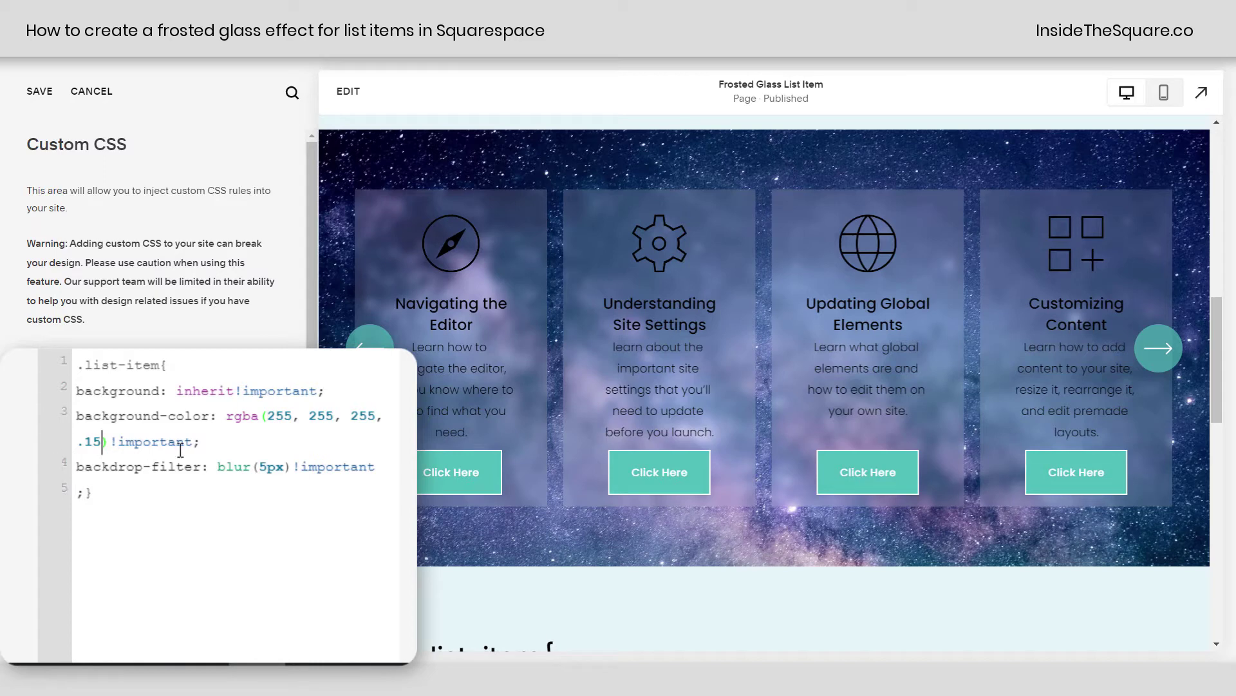
Increase the backdrop-filter blur from 5px to 15px
left_click_drag(259, 465, 267, 465)
type("0")
key("shift+Left")
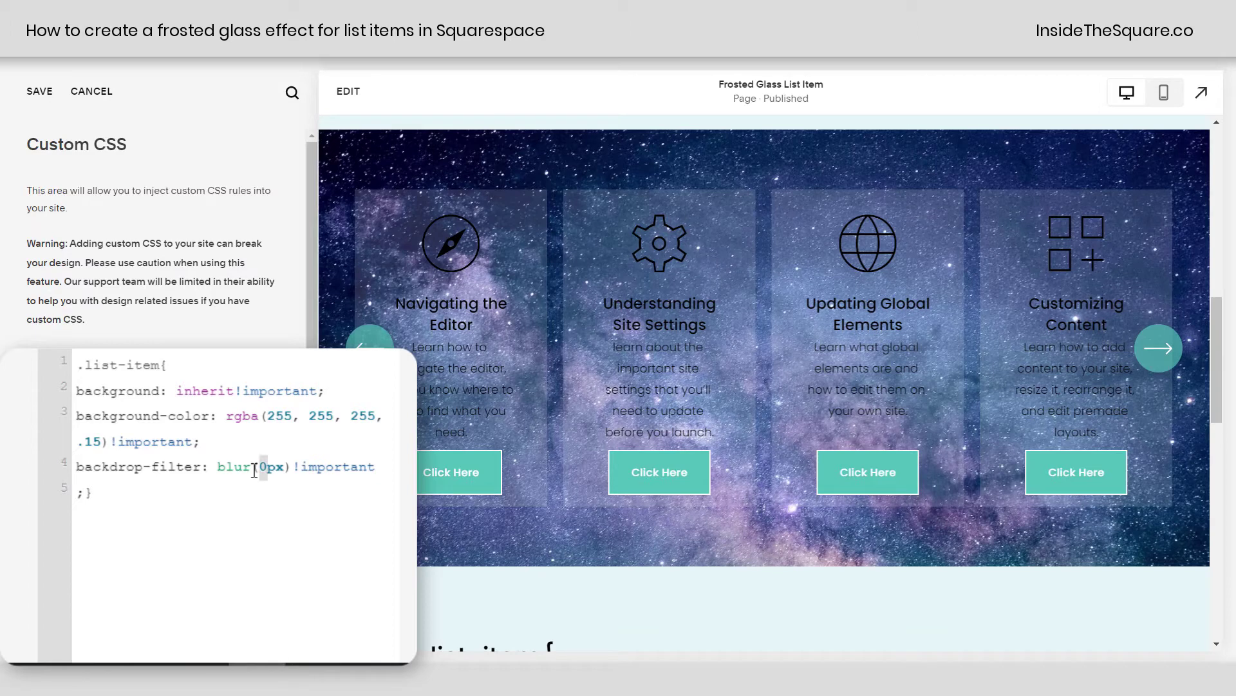
type("15")
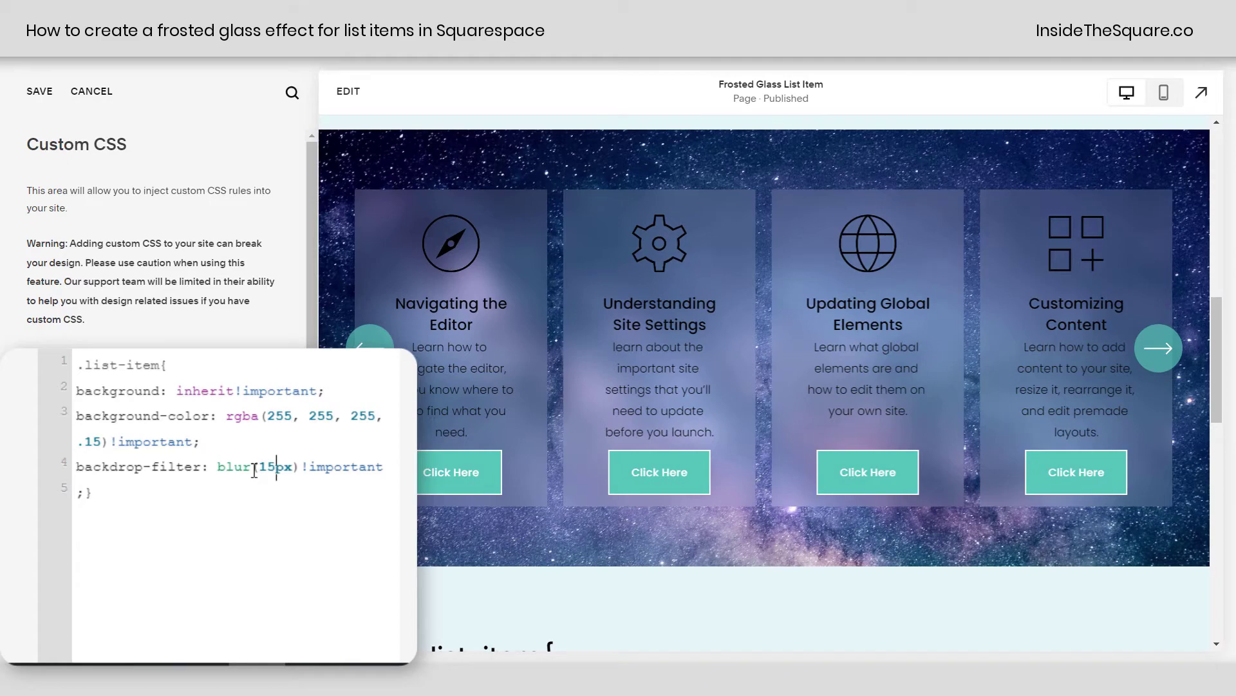
scroll(686, 447, "down", 6)
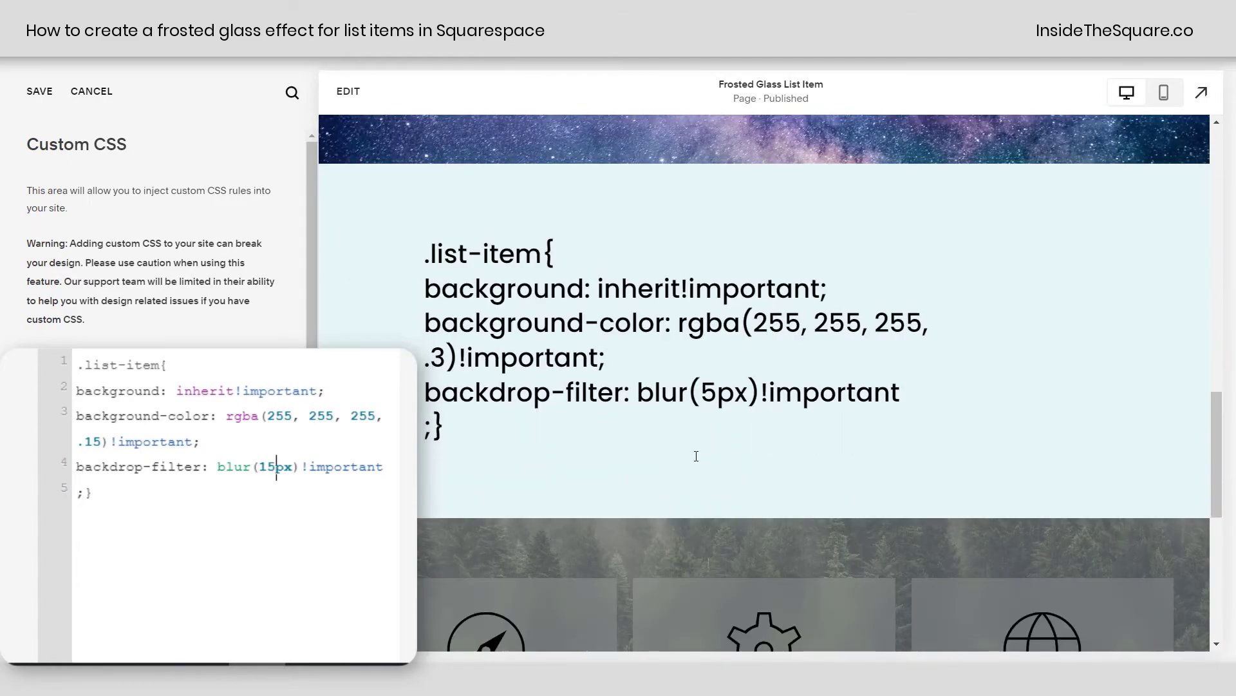
scroll(695, 456, "down", 6)
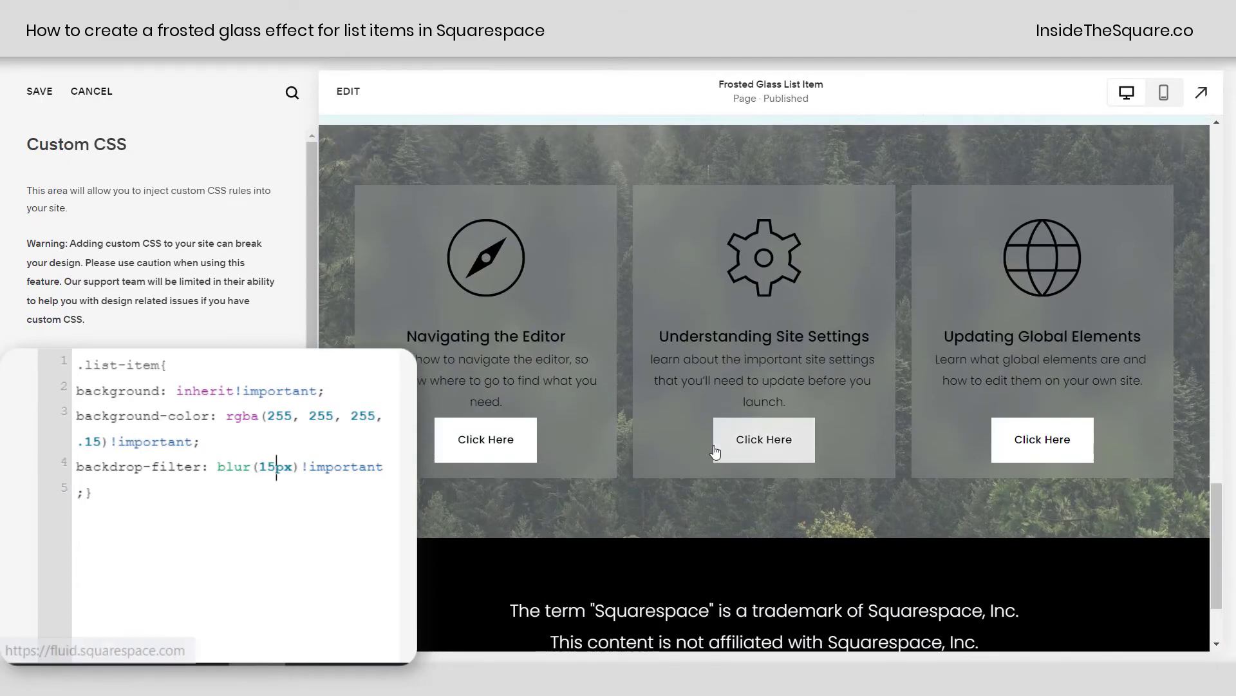
scroll(717, 451, "up", 10)
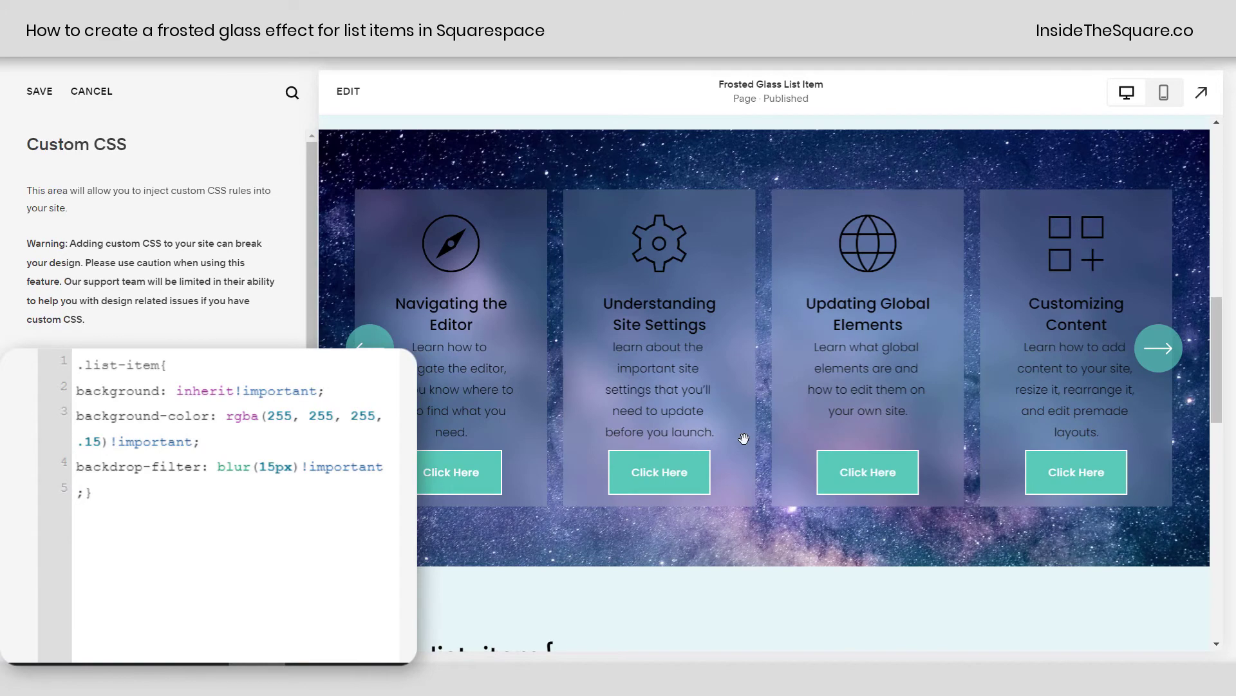
scroll(747, 445, "down", 10)
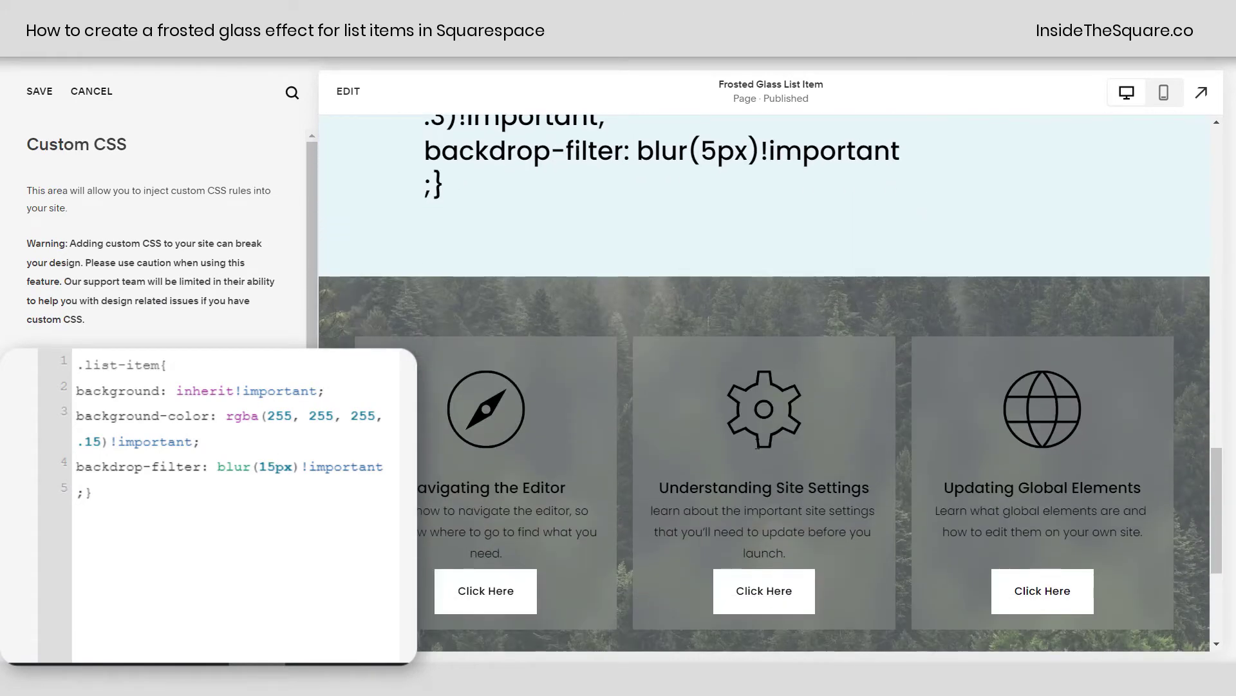
scroll(758, 445, "down", 2)
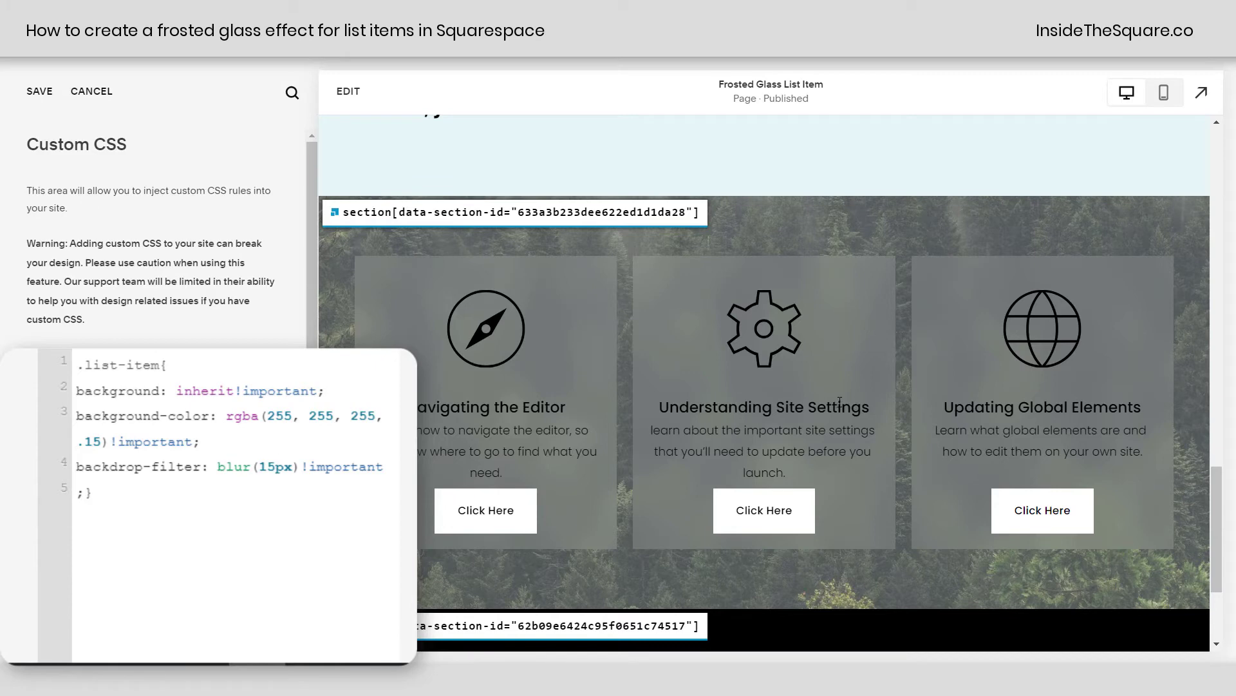
Prefix the .list-item rule with the forest section's copied data-section-id selector
left_click(683, 215)
left_click(77, 365)
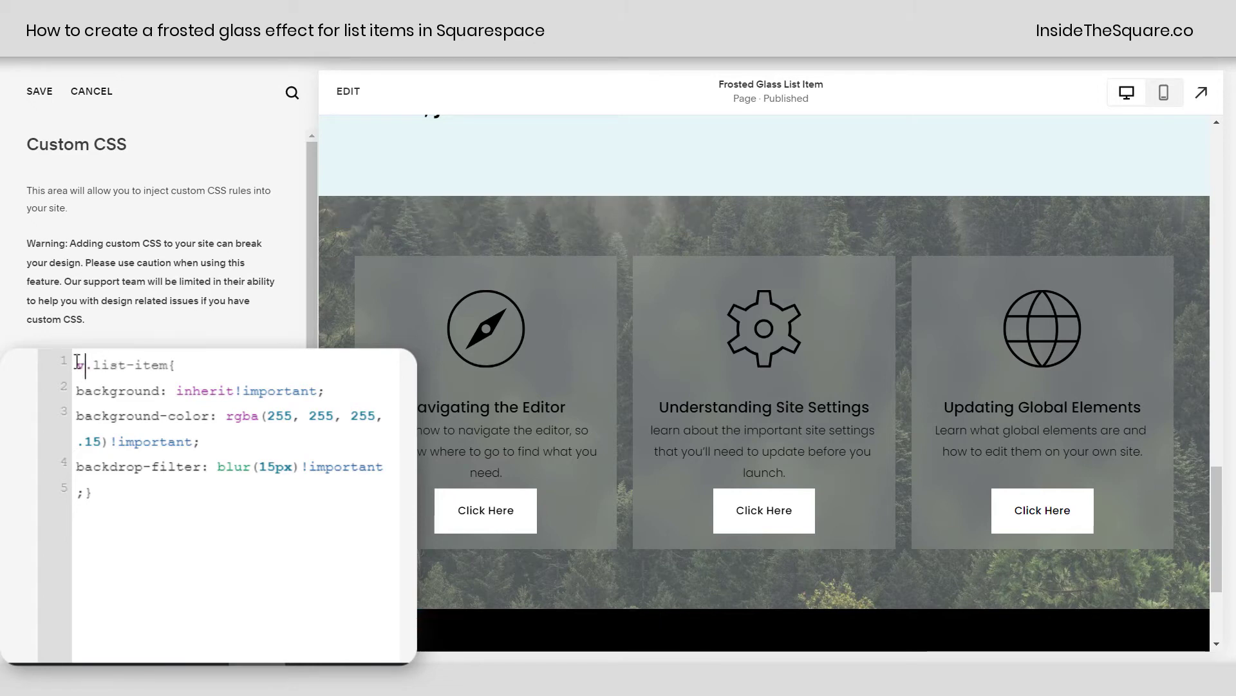
key("ctrl+v")
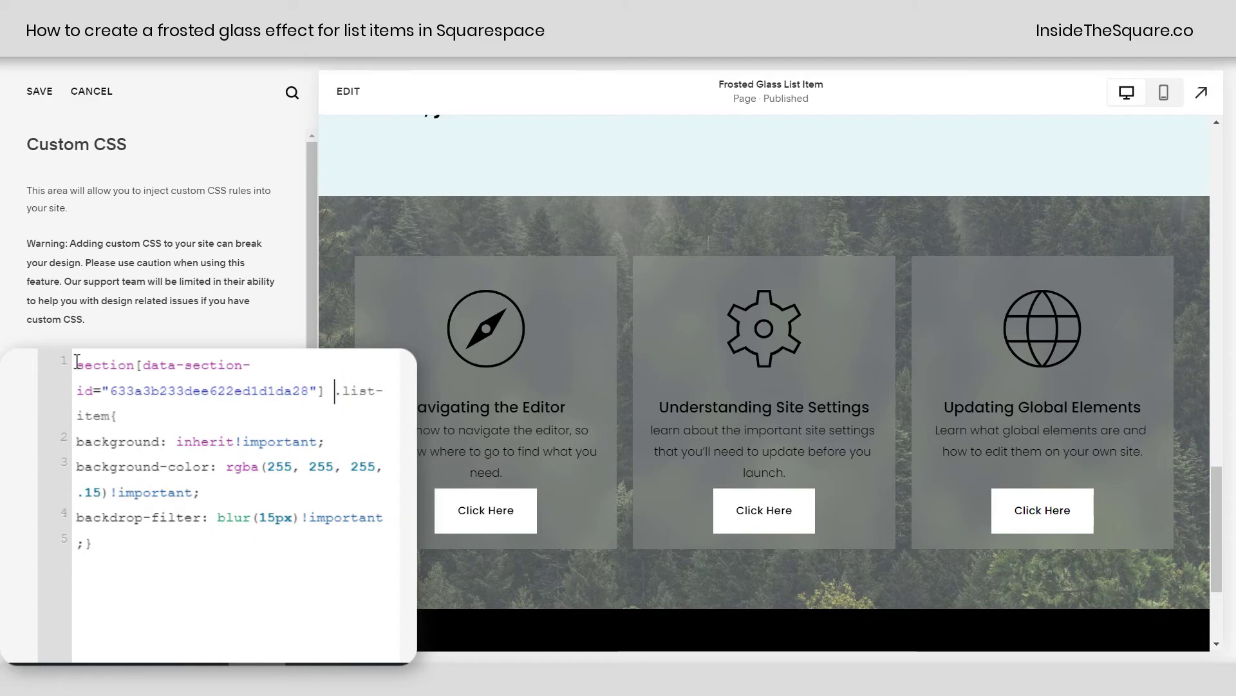
scroll(904, 414, "up", 10)
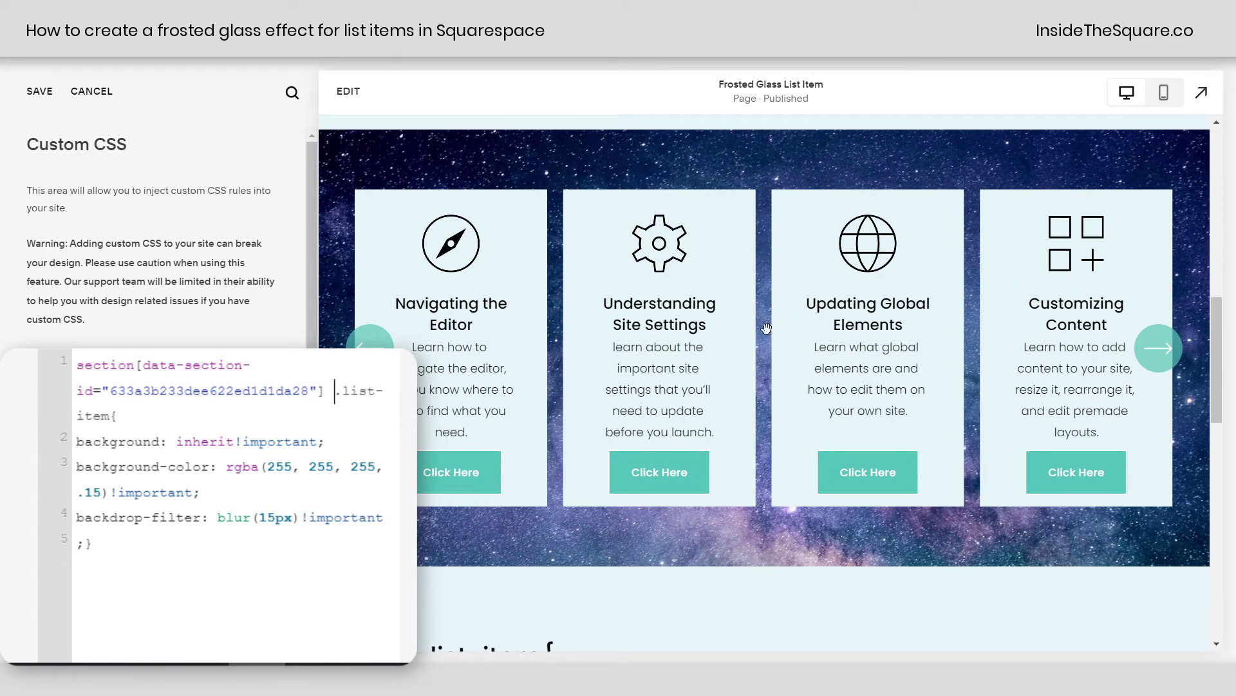
Remove the section-ID prefix to compare the unscoped .list-item rule
key("BackSpace")
key("shift+Home")
key("BackSpace")
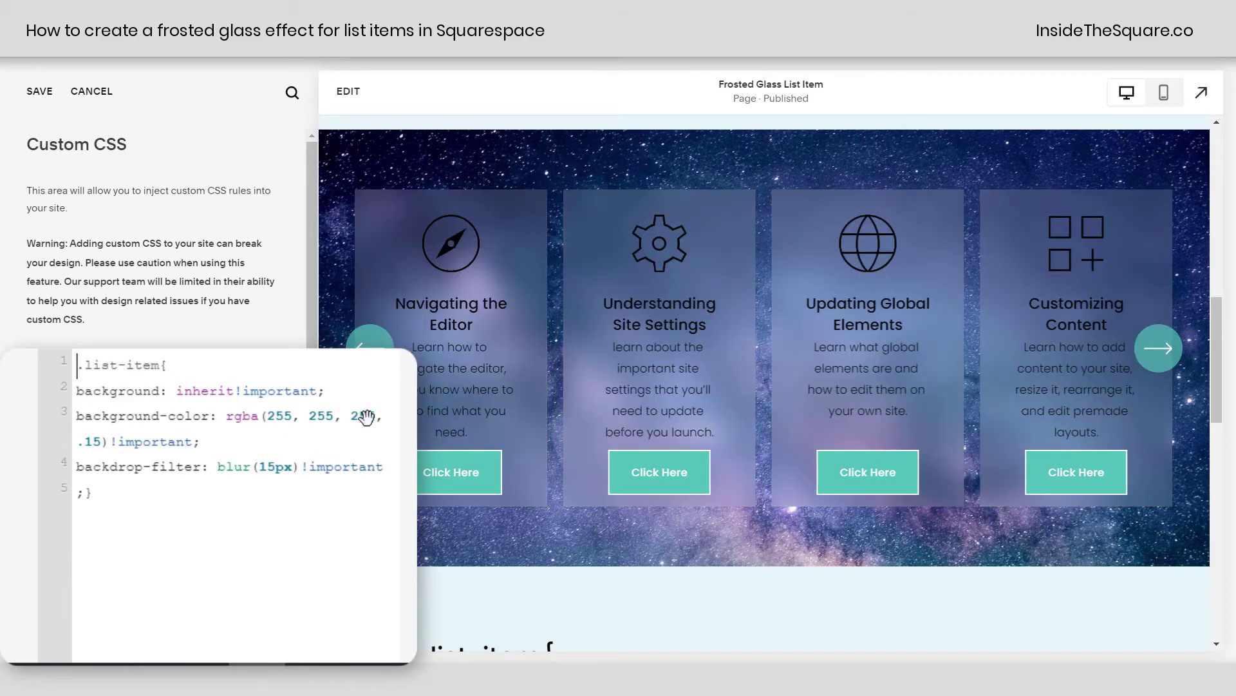
left_click_drag(160, 365, 61, 362)
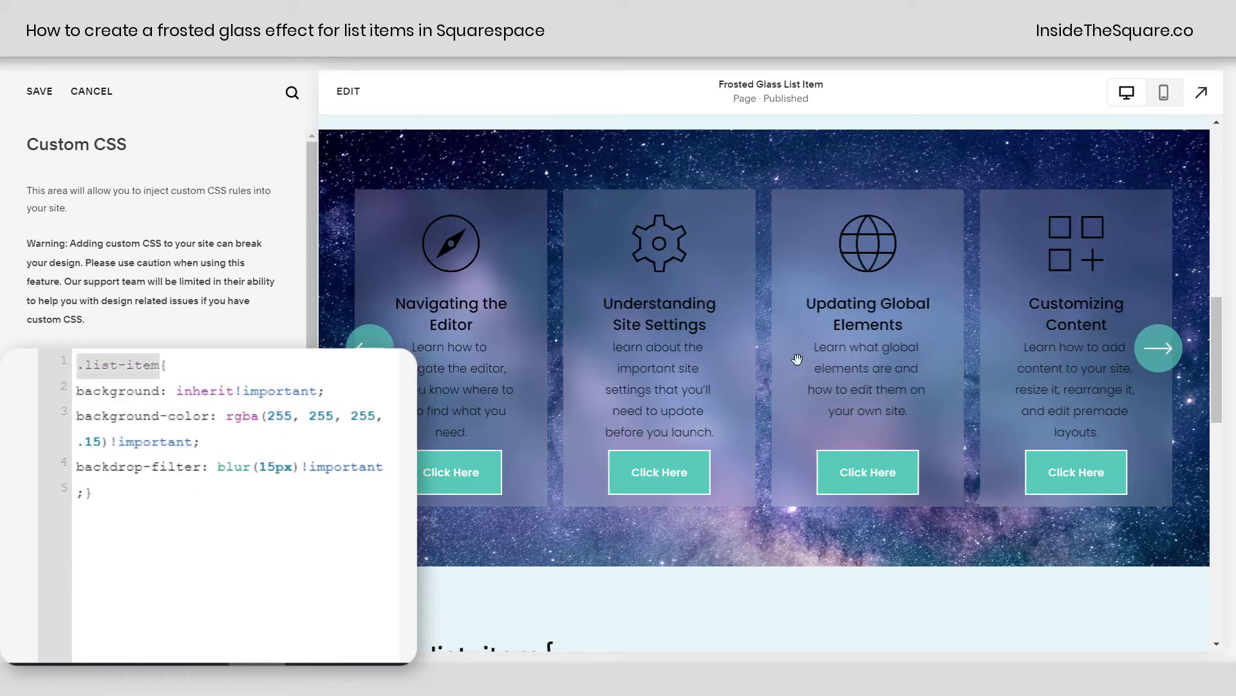
scroll(846, 381, "down", 1)
scroll(845, 387, "down", 5)
key("Home")
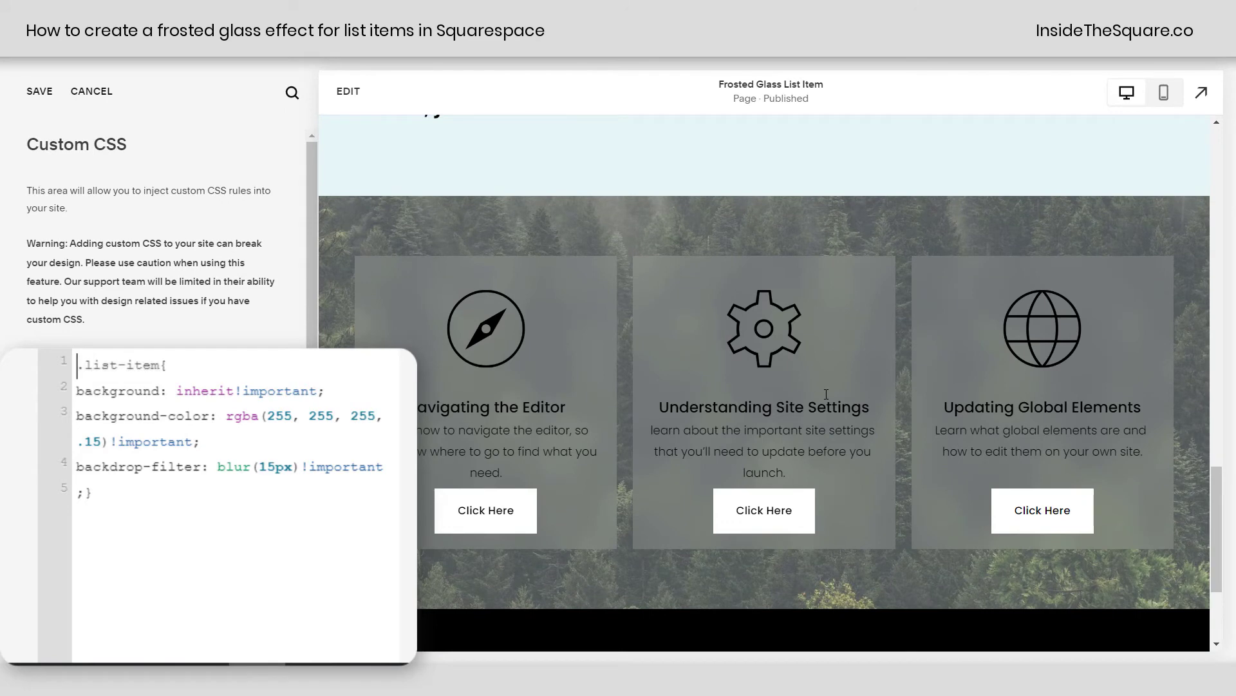
Restore the forest section's ID prefix on .list-item and save the Custom CSS
key("ctrl+v")
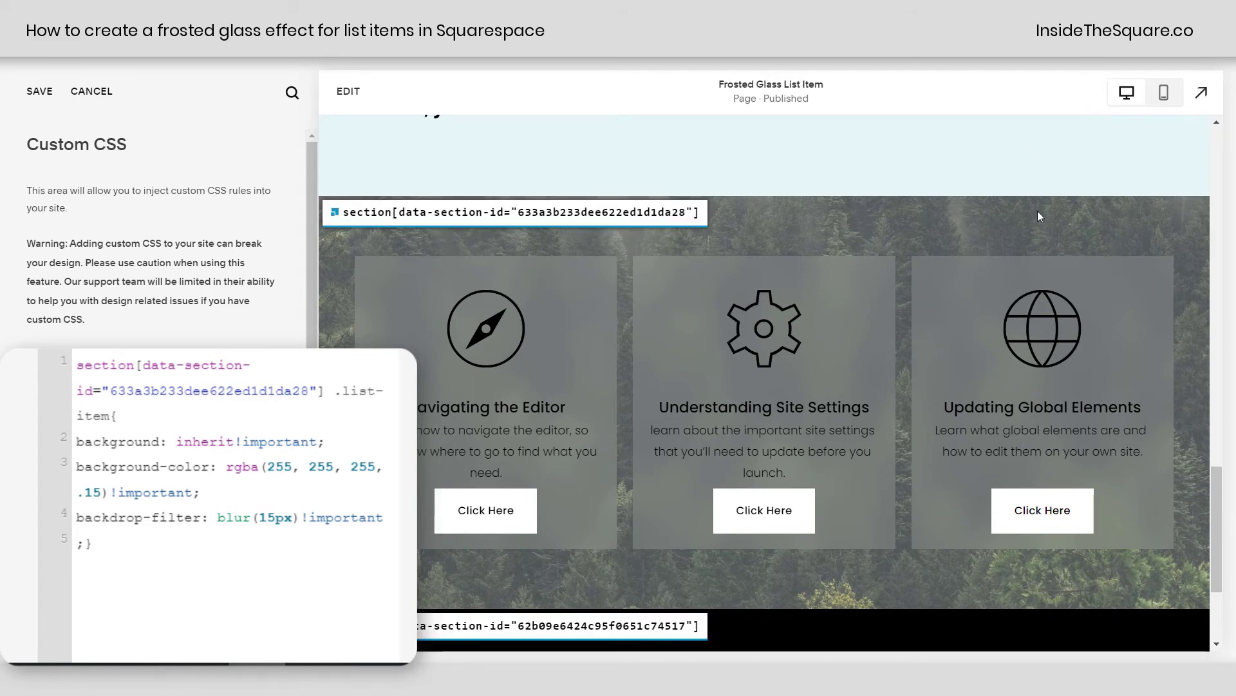
left_click(685, 226)
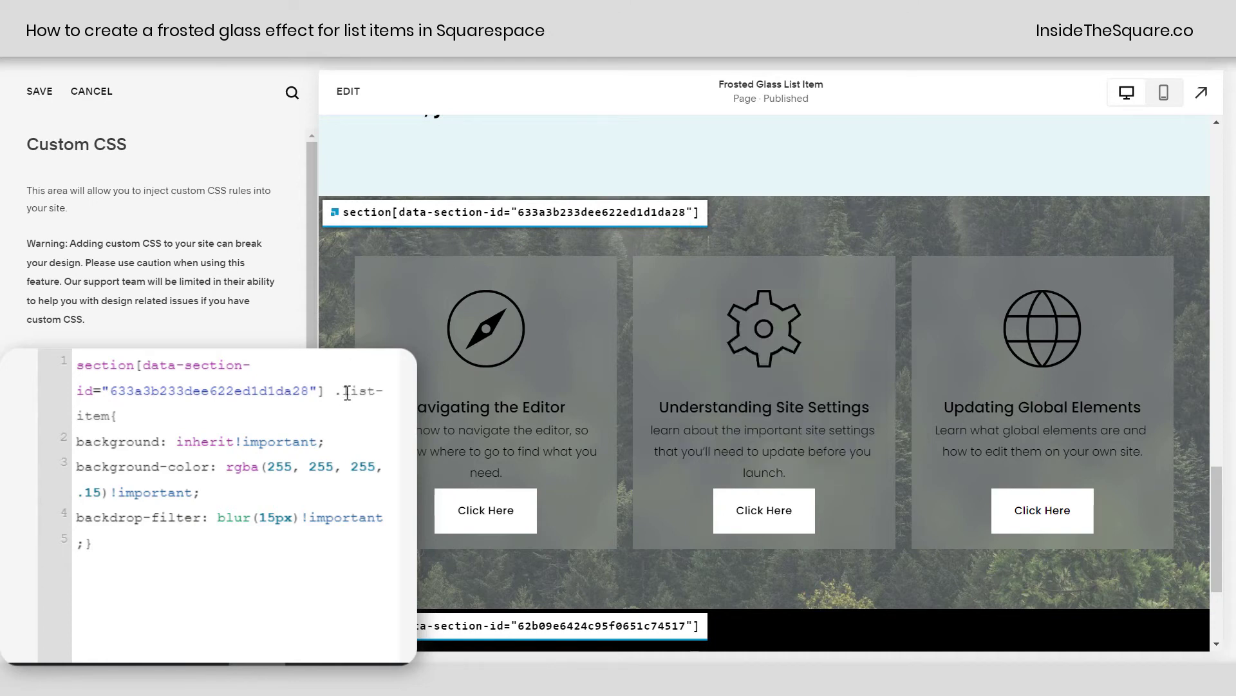
left_click_drag(331, 391, 41, 353)
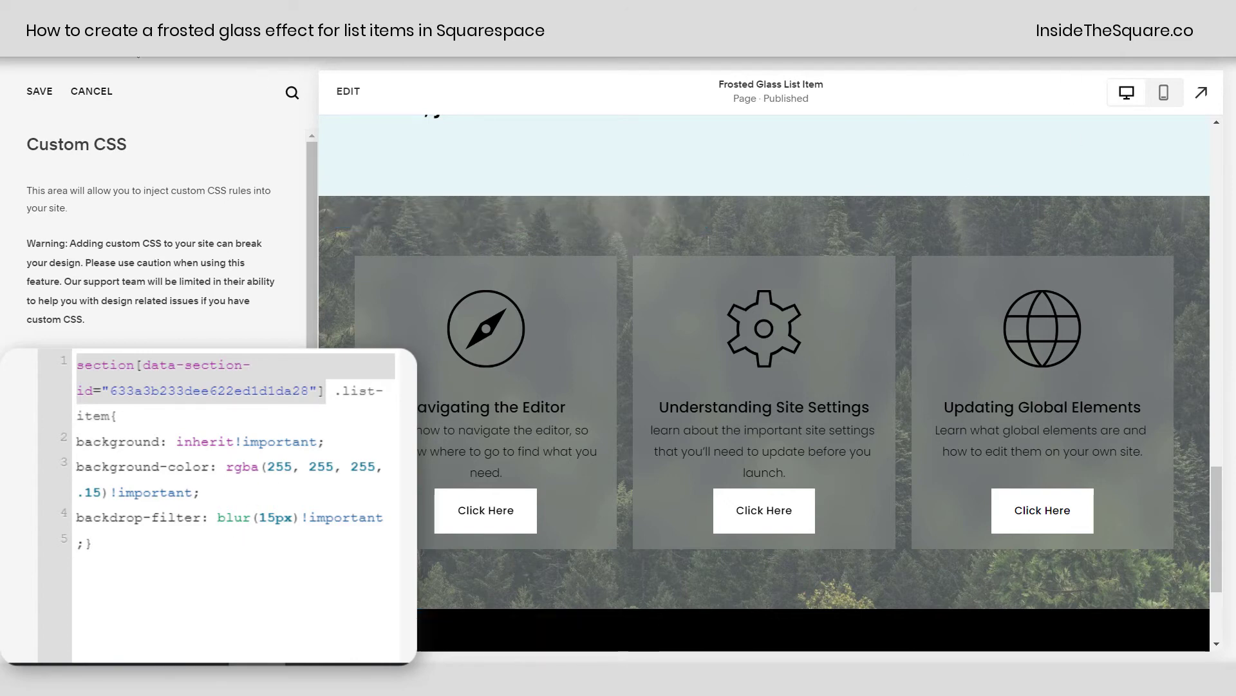
left_click(40, 92)
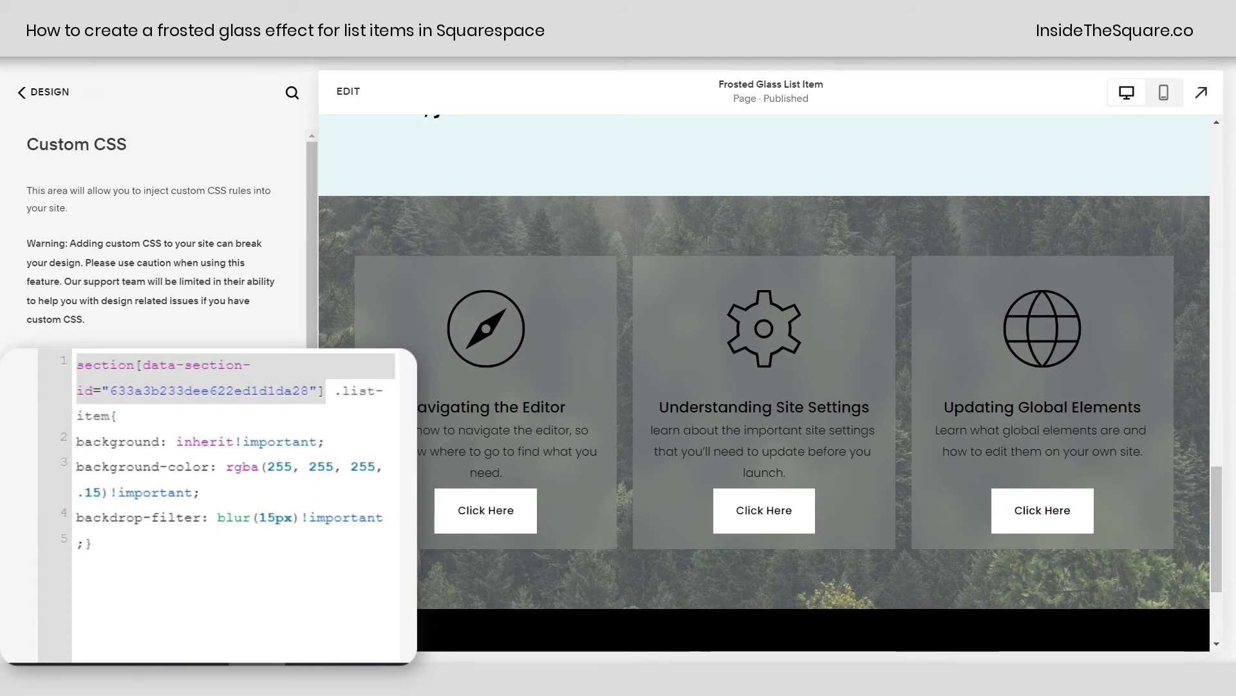